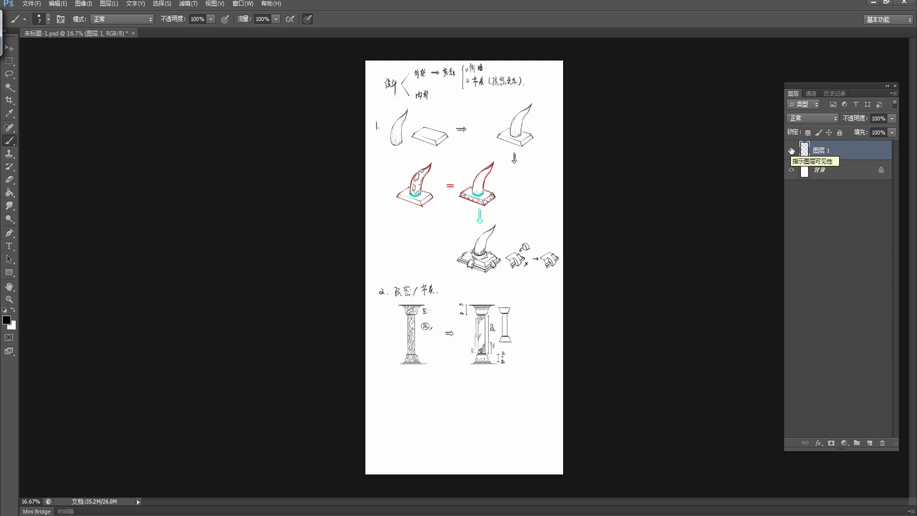
- Toggle Layer 1's visibility and zoom in to inspect the old sketches
click(791, 151)
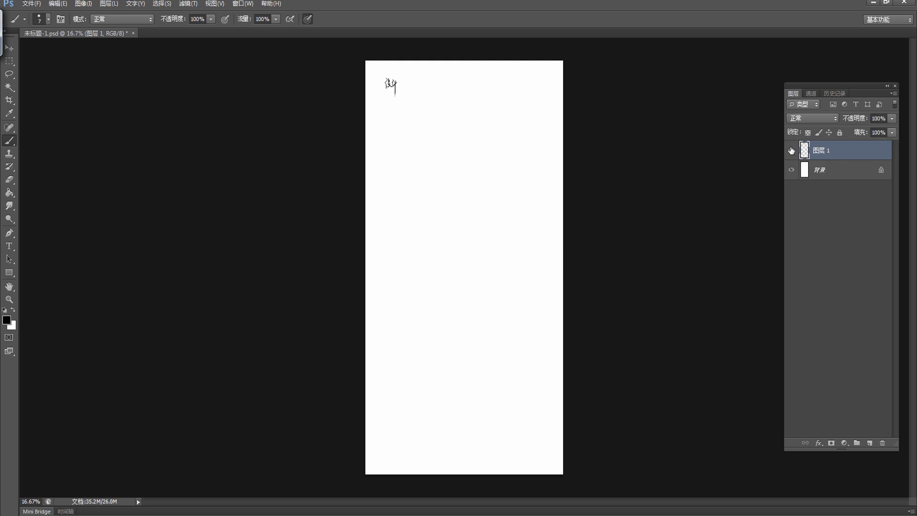
click(791, 151)
click(791, 151)
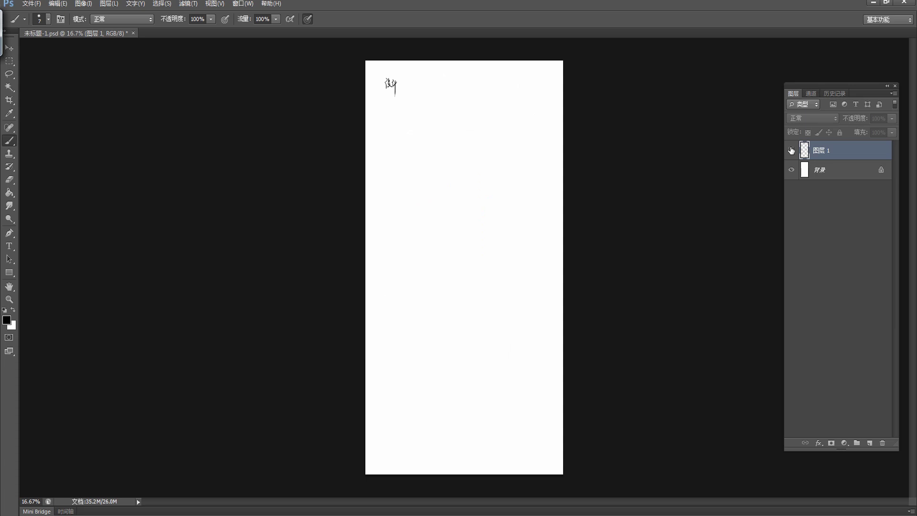
key(ctrl+equal)
key(ctrl+equal)
scroll(391, 230, up, 5)
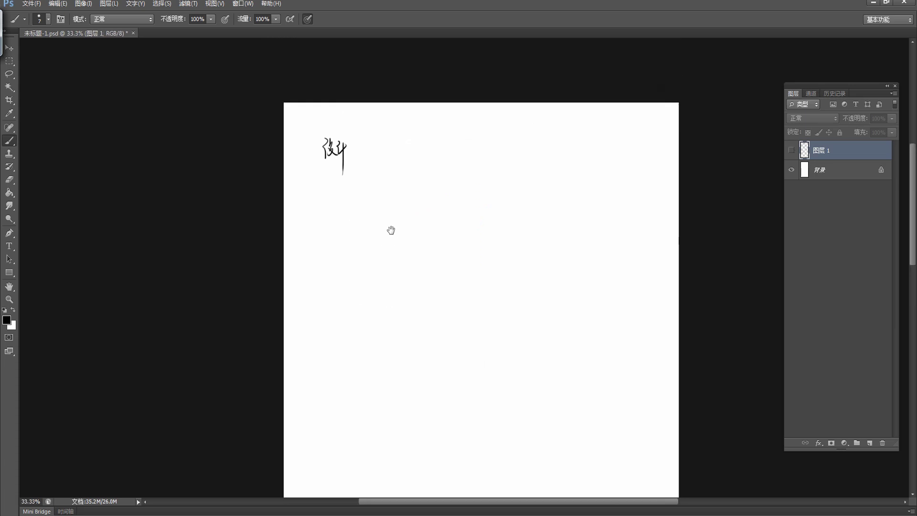
scroll(391, 230, up, 1)
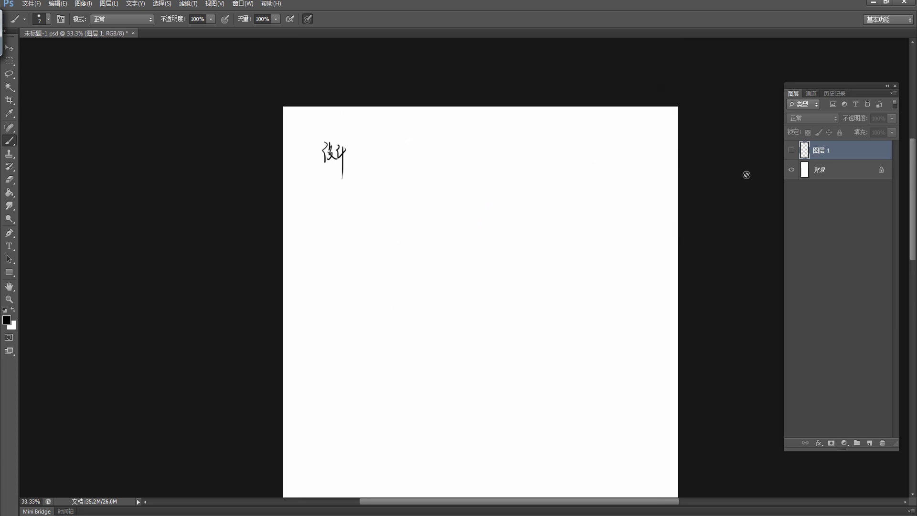
click(792, 150)
scroll(523, 250, down, 3)
scroll(524, 249, down, 2)
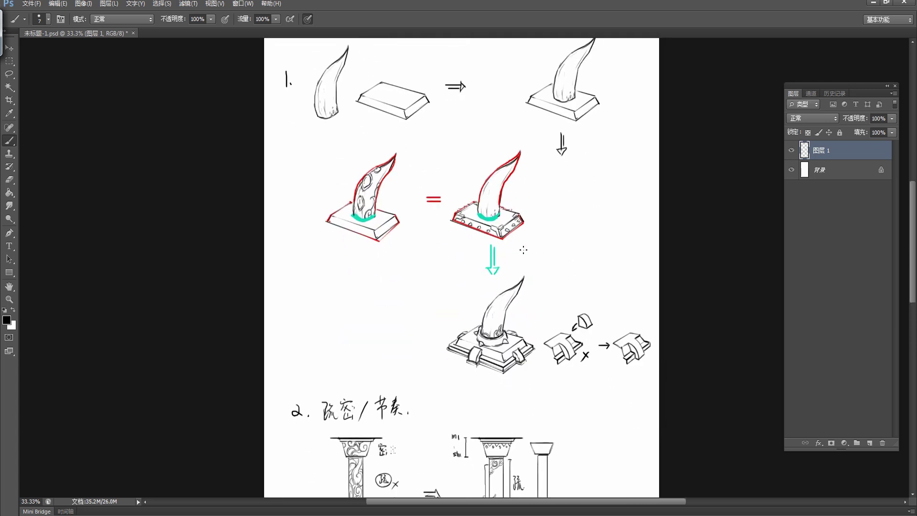
scroll(447, 286, down, 2)
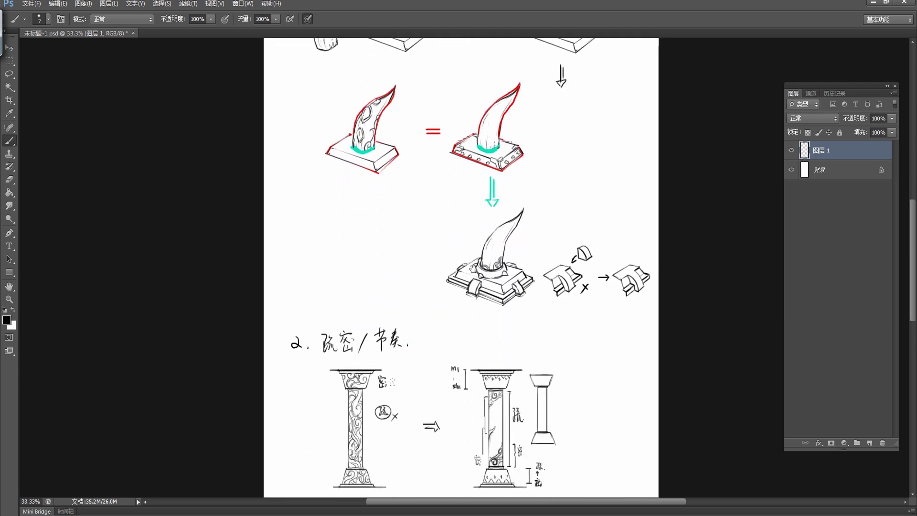
scroll(473, 269, down, 2)
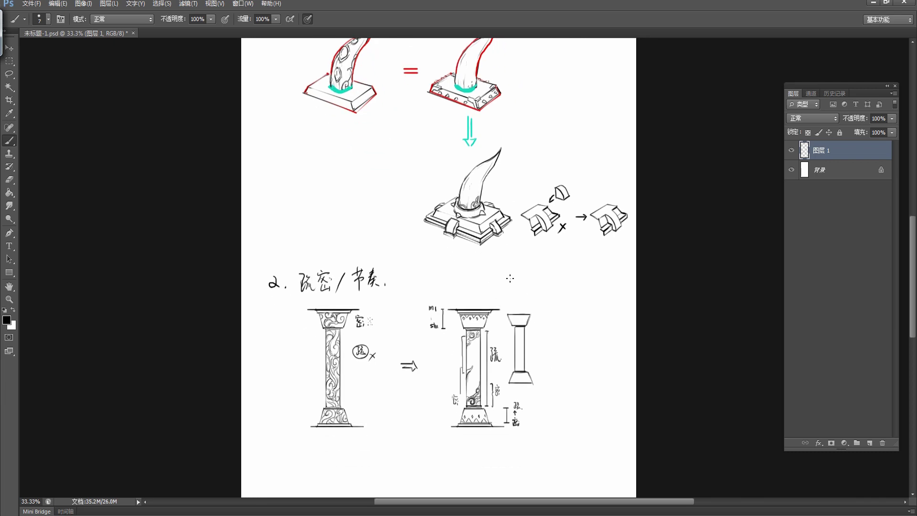
scroll(510, 278, up, 1)
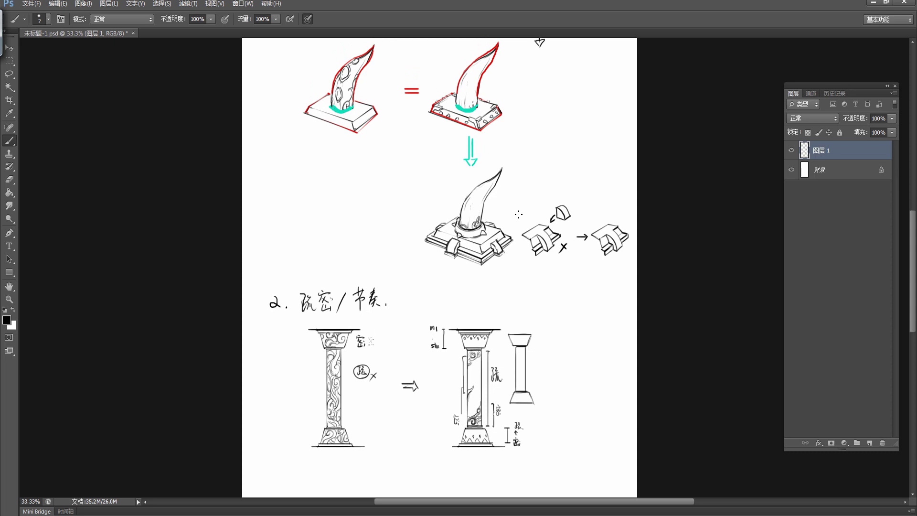
drag(537, 239, 530, 250)
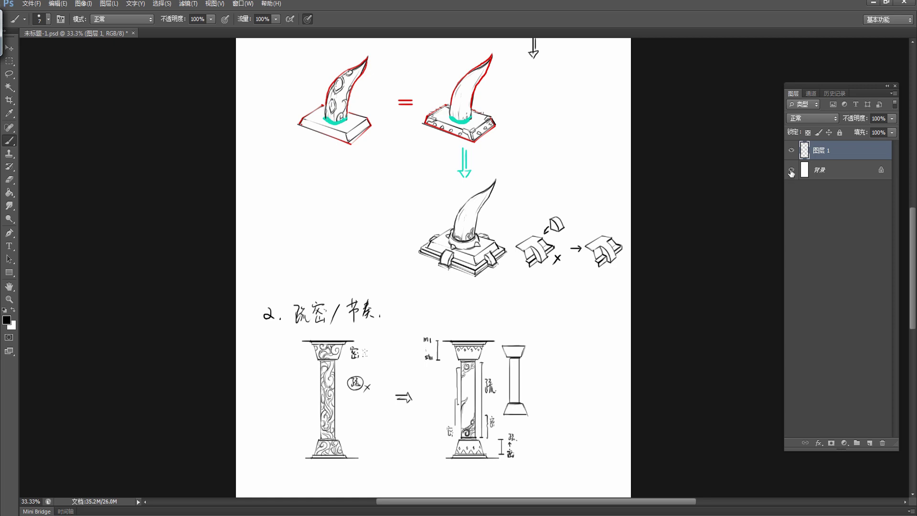
- Hide Layer 1 and select the Background layer
click(791, 150)
click(821, 171)
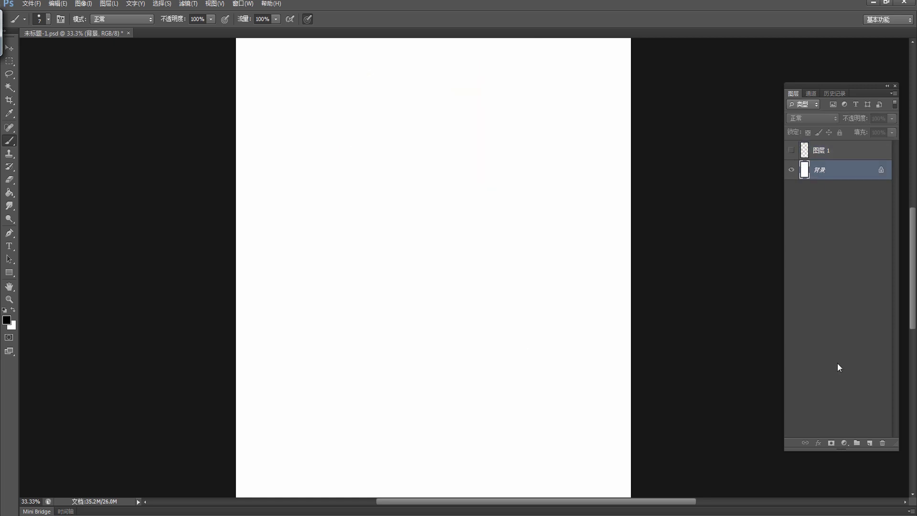
scroll(507, 307, left, 3)
scroll(508, 307, up, 5)
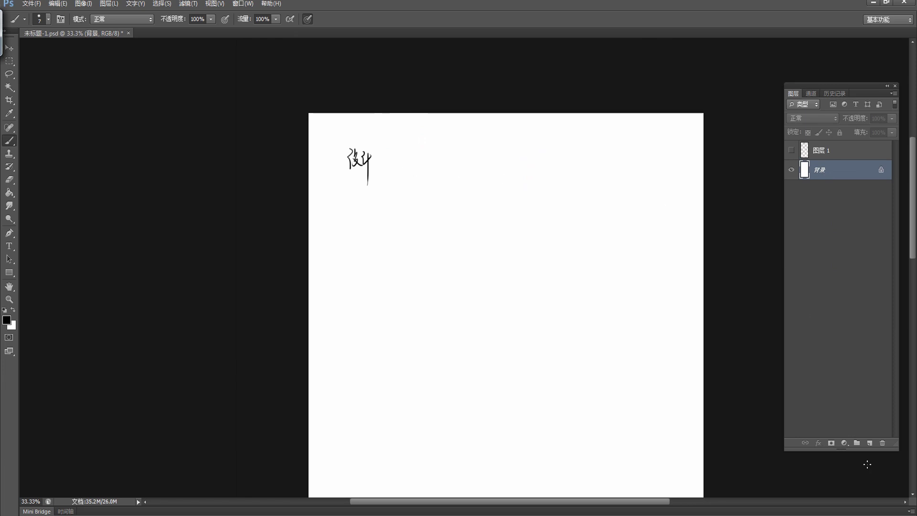
- On a new layer, write an arrow and '材质的丰富性' after the 後件 heading
click(869, 443)
mouse_move(387, 164)
mouse_down()
mouse_move(429, 158)
mouse_move(426, 168)
mouse_move(443, 152)
mouse_up()
mouse_move(440, 148)
mouse_down()
mouse_move(438, 165)
mouse_move(469, 165)
mouse_move(480, 149)
mouse_up()
drag(476, 153, 483, 158)
mouse_move(477, 146)
mouse_down()
mouse_move(478, 173)
mouse_move(495, 153)
mouse_move(498, 168)
mouse_move(506, 166)
mouse_up()
drag(503, 151, 513, 165)
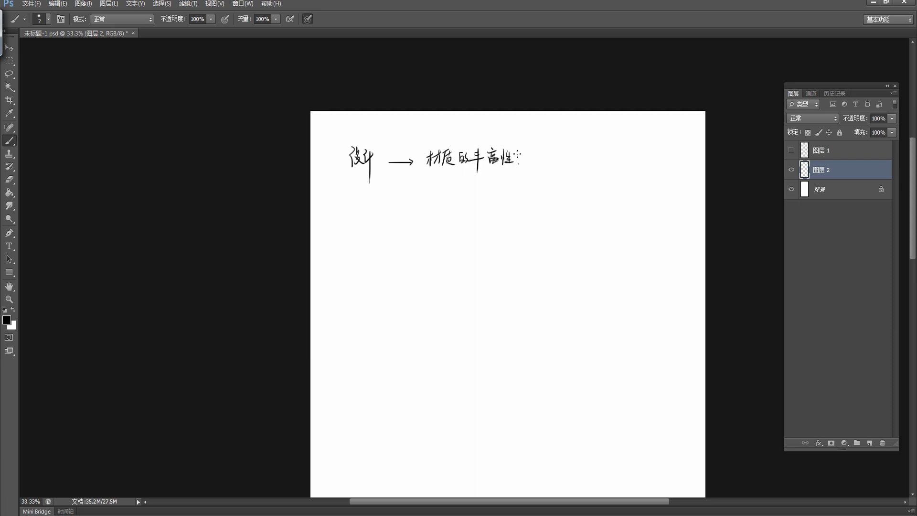
- Save the document with Ctrl+S and scroll around to review the heading
scroll(518, 156, down, 5)
scroll(595, 204, left, 3)
key(ctrl+s)
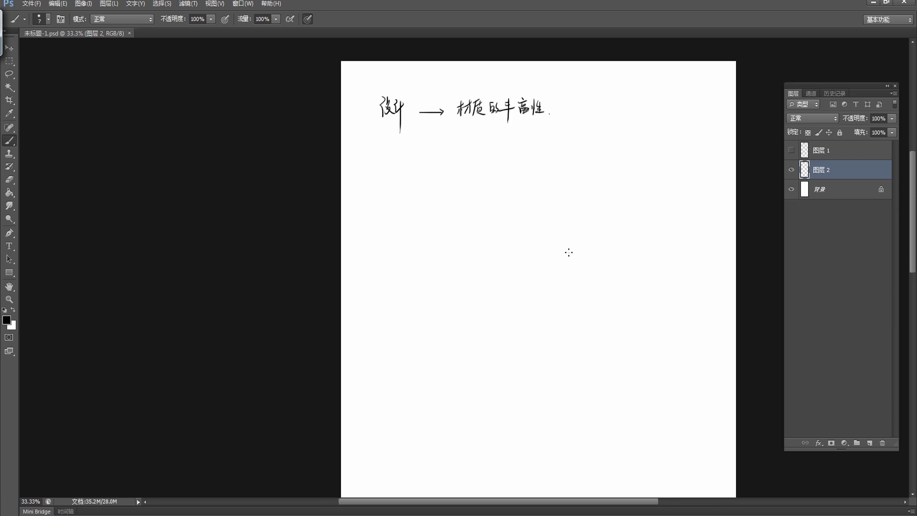
scroll(571, 229, down, 3)
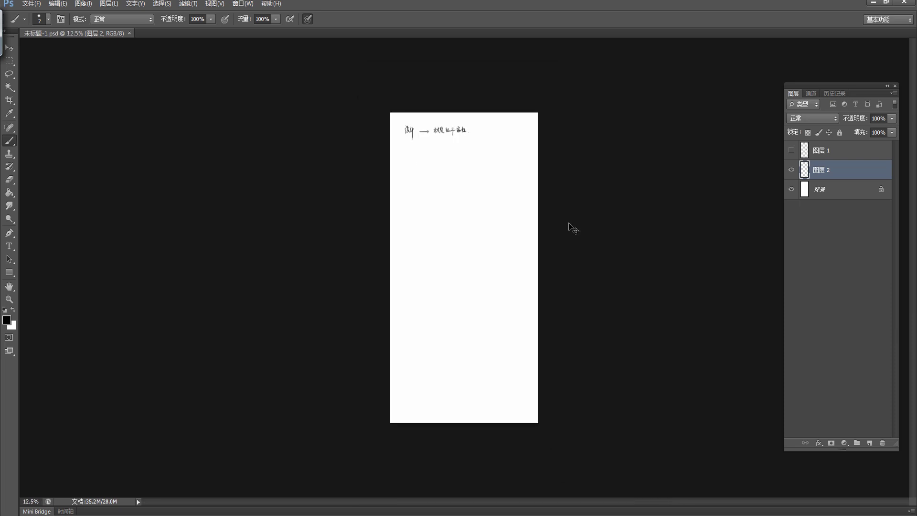
scroll(571, 228, up, 2)
scroll(568, 222, up, 2)
scroll(502, 231, left, 4)
scroll(447, 229, up, 5)
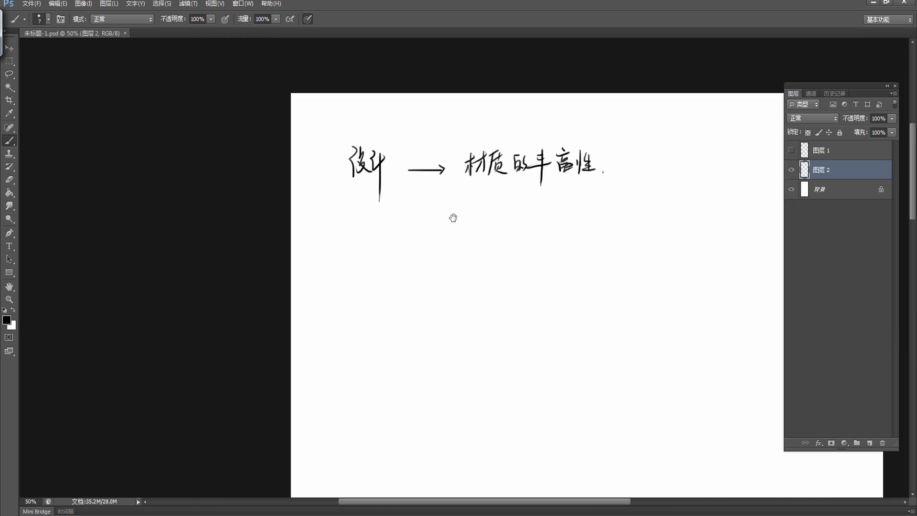
scroll(603, 237, down, 7)
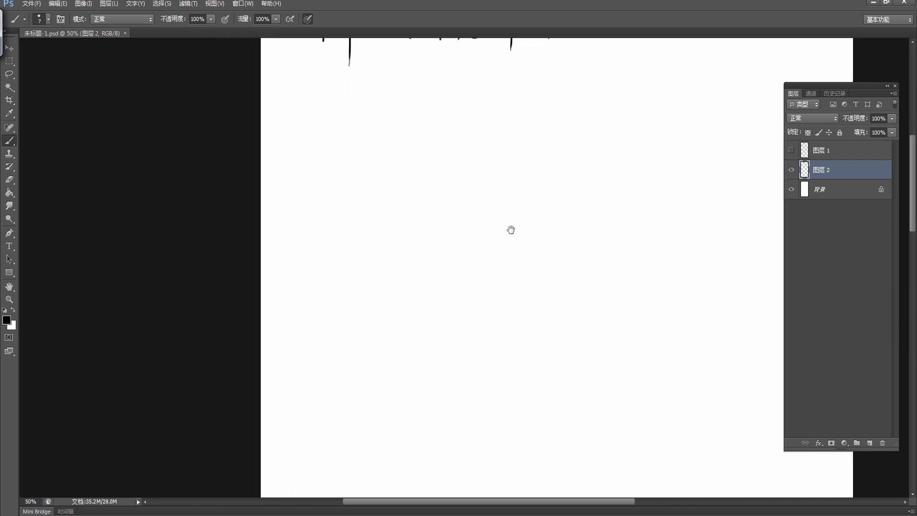
scroll(510, 229, up, 4)
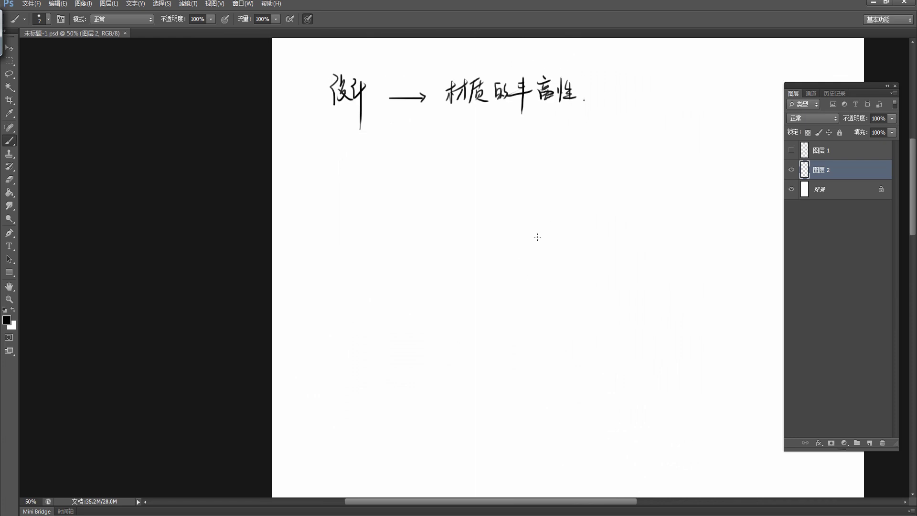
scroll(430, 196, down, 2)
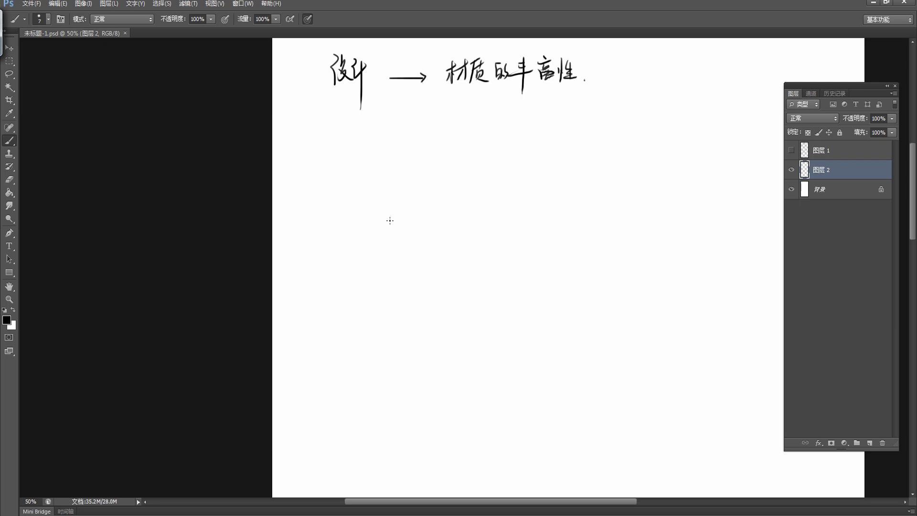
scroll(390, 200, down, 2)
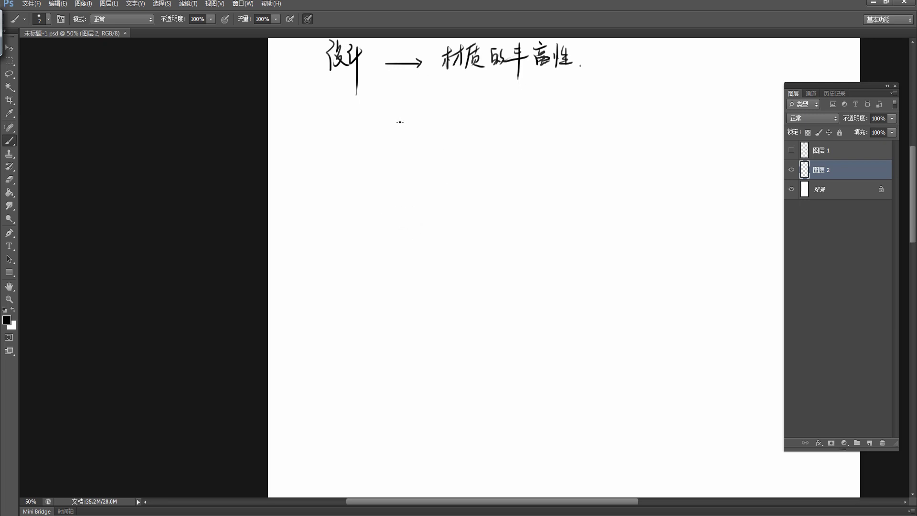
- Sketch the plank's outline below the heading, discarding a stray first stroke
mouse_move(404, 120)
mouse_down()
mouse_move(394, 123)
mouse_move(412, 117)
mouse_move(395, 123)
mouse_up()
key(e)
key(b)
mouse_move(373, 163)
mouse_down()
mouse_move(374, 181)
mouse_move(397, 189)
mouse_move(388, 169)
mouse_move(403, 193)
mouse_move(397, 189)
mouse_move(488, 117)
mouse_move(402, 147)
mouse_move(465, 111)
mouse_move(487, 115)
mouse_move(486, 135)
mouse_move(407, 192)
mouse_move(412, 173)
mouse_up()
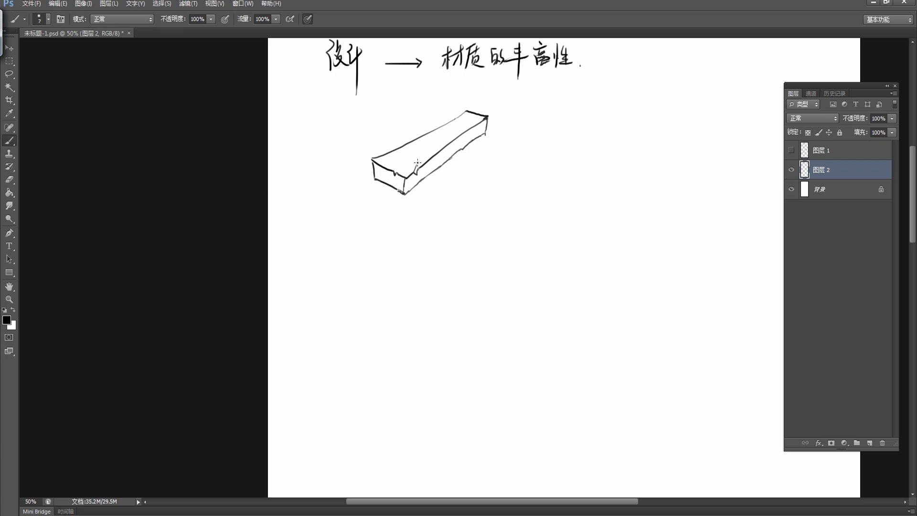
key(e)
key(b)
- Draw wood-grain lines along the plank's top surface
drag(400, 169, 470, 116)
key(e)
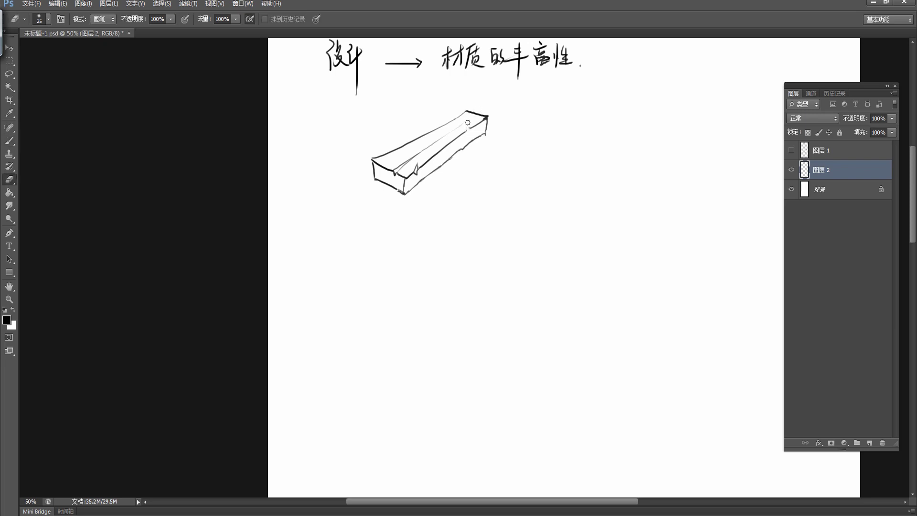
key(b)
key(e)
key(b)
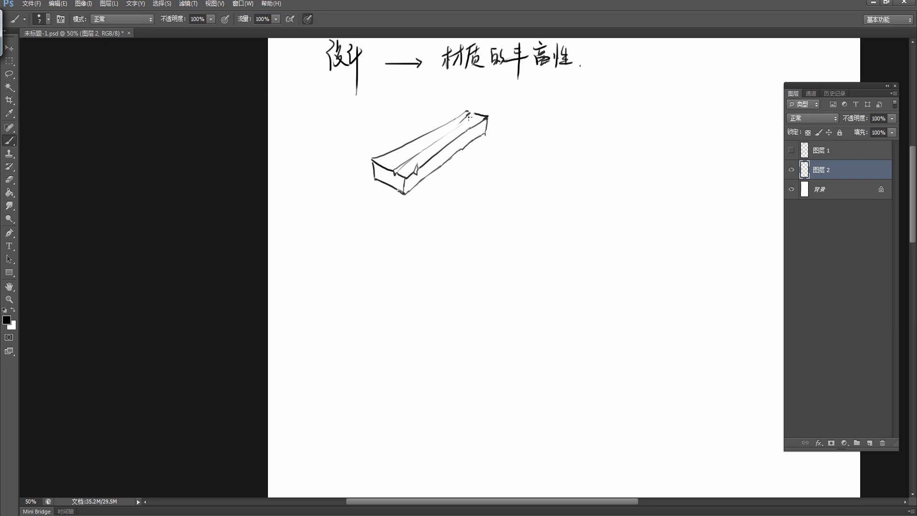
drag(480, 113, 444, 143)
key(e)
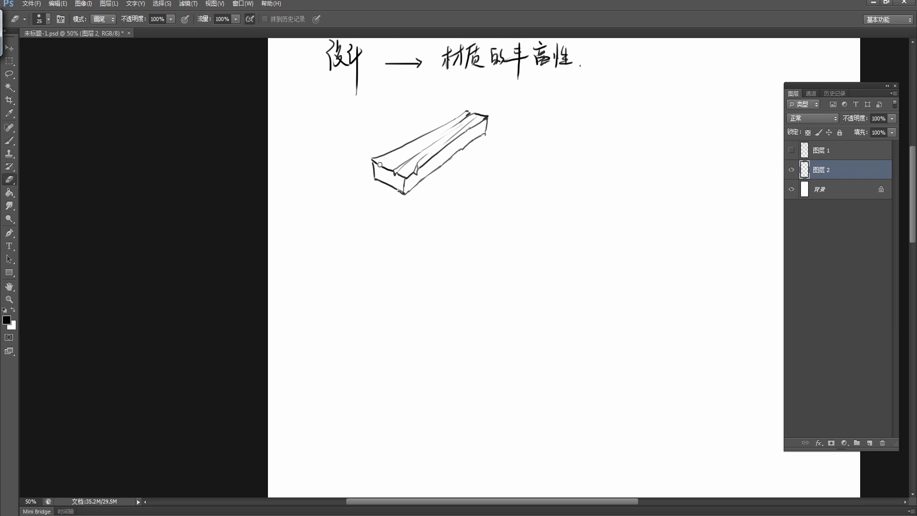
key(b)
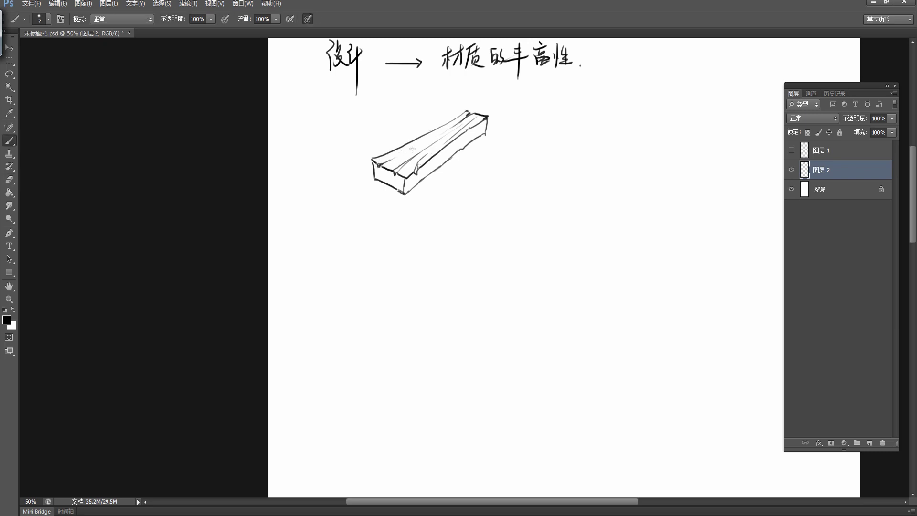
drag(418, 156, 419, 155)
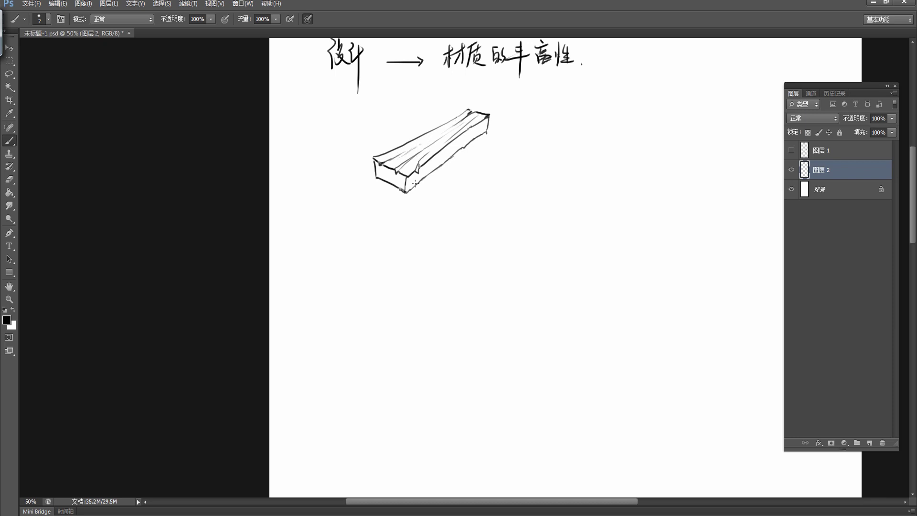
- Darken and clean up the plank's lower-right edge and bottom corner
drag(406, 191, 456, 153)
key(e)
mouse_move(423, 179)
mouse_down()
mouse_move(464, 149)
mouse_move(421, 180)
mouse_up()
key(b)
drag(446, 149, 441, 177)
key(e)
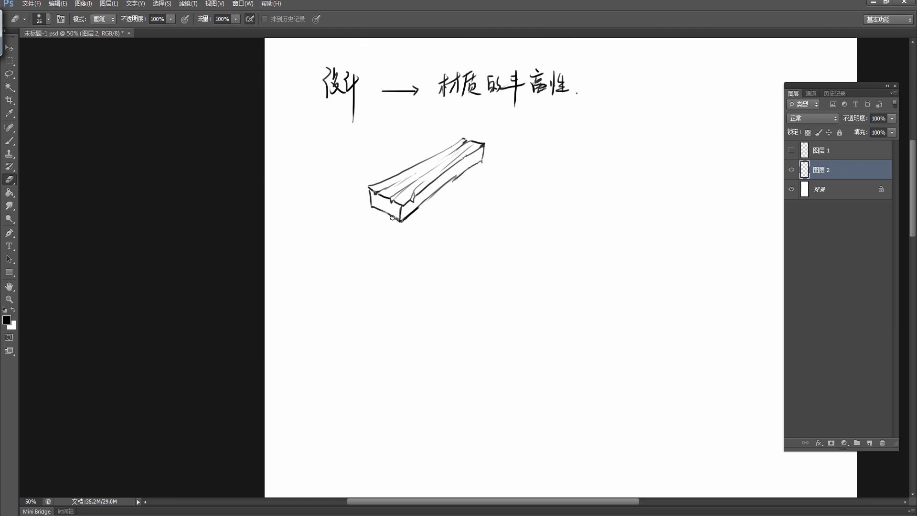
drag(384, 214, 393, 221)
key(b)
- Redraw the plank's right-end edge and retouch its left corner lines
key(e)
drag(484, 145, 467, 173)
key(b)
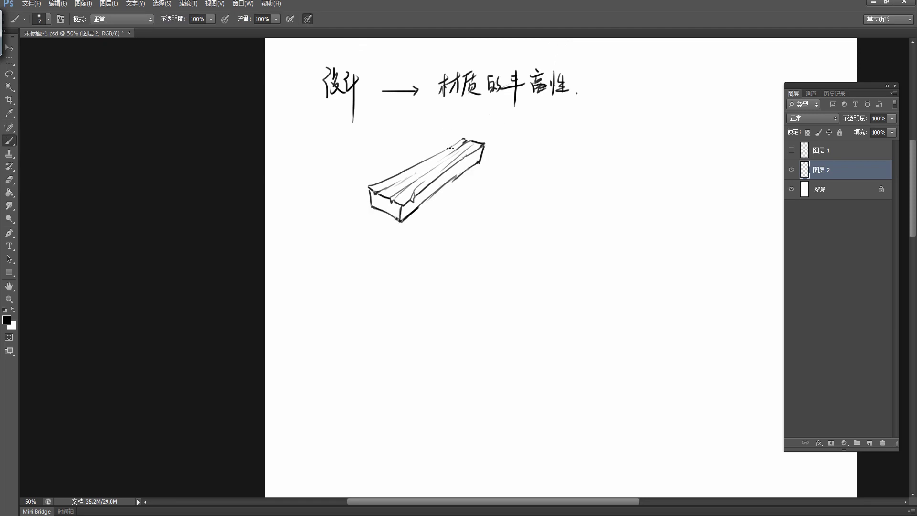
key(e)
key(b)
drag(368, 184, 368, 198)
scroll(554, 145, right, 1)
scroll(553, 145, down, 1)
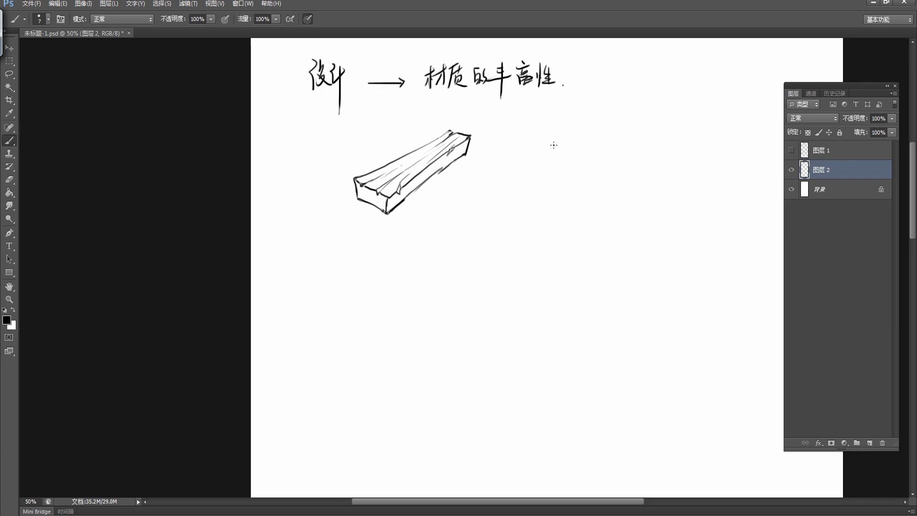
- Marquee-select the plank sketch and move it down and to the left
key(m)
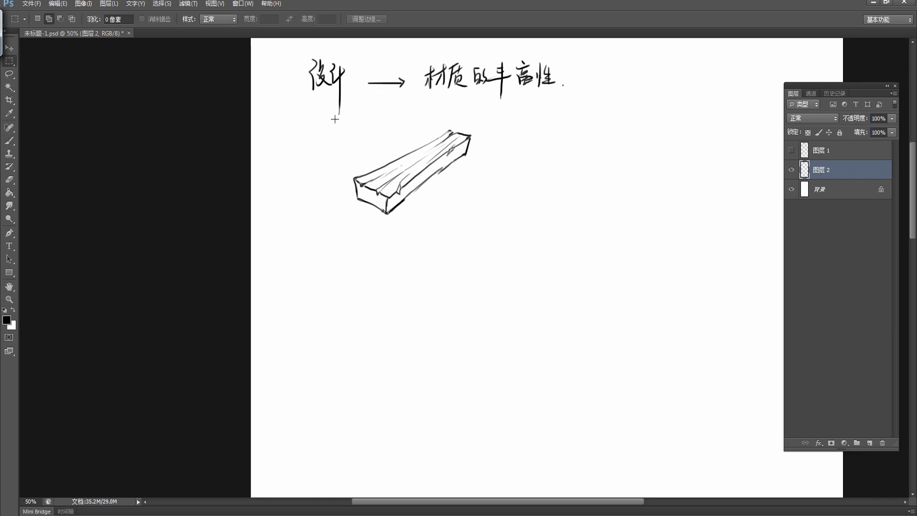
drag(333, 116, 488, 239)
key(v)
drag(475, 205, 460, 242)
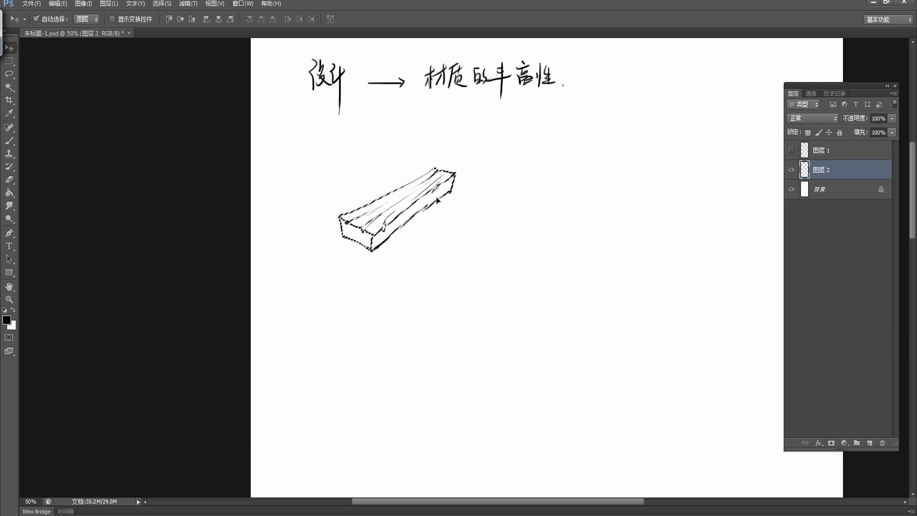
key(ctrl+d)
key(b)
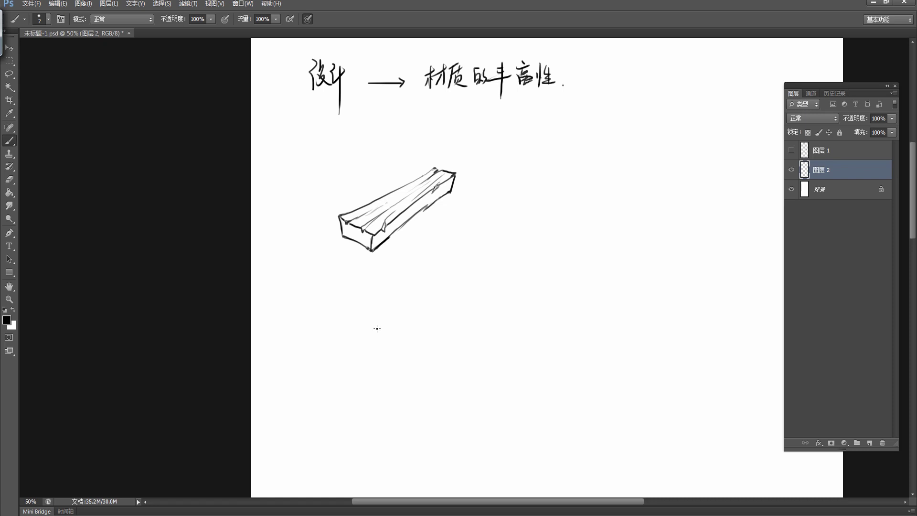
- Add hatching strokes to the plank's side and front faces, then marquee-select it
mouse_move(372, 287)
mouse_down()
mouse_move(393, 248)
mouse_move(441, 254)
mouse_up()
drag(552, 199, 494, 199)
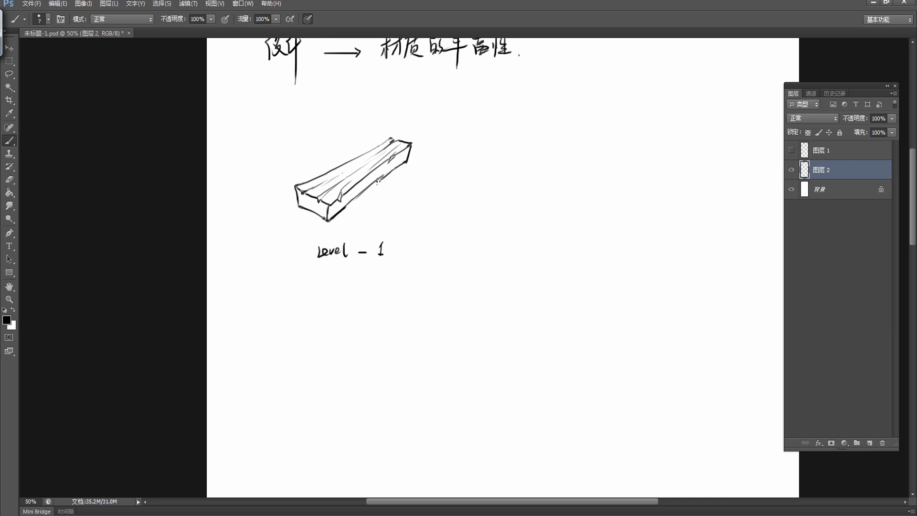
mouse_move(377, 177)
mouse_down()
mouse_move(358, 196)
mouse_move(398, 160)
mouse_up()
mouse_move(411, 152)
mouse_down()
mouse_move(376, 178)
mouse_move(411, 153)
mouse_up()
drag(355, 196, 329, 216)
drag(514, 162, 501, 173)
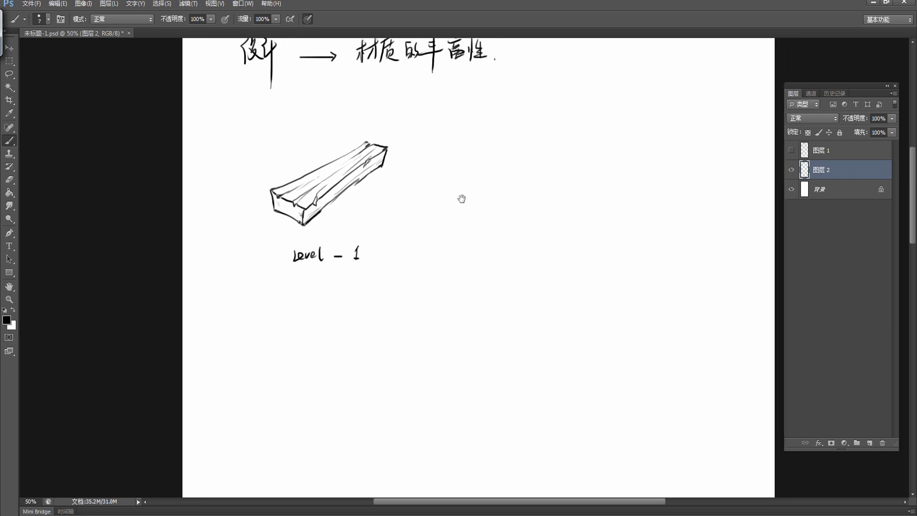
drag(473, 233, 455, 223)
key(m)
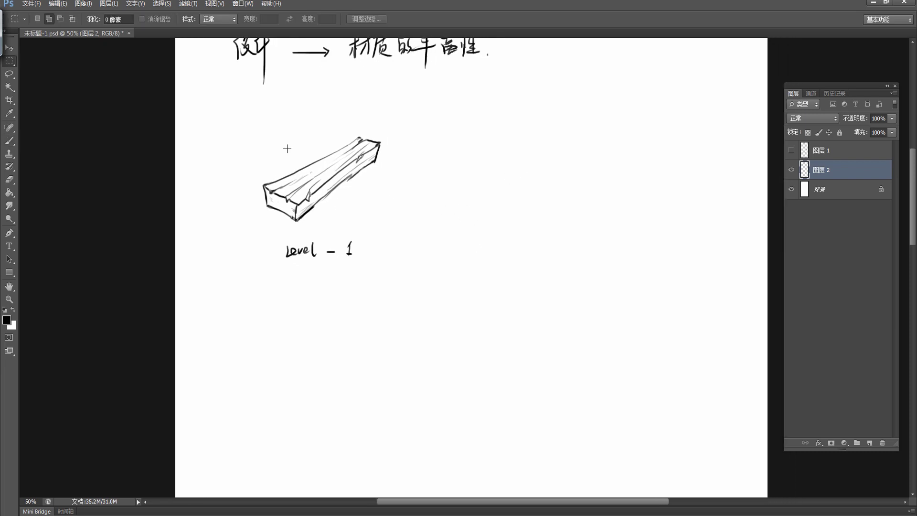
drag(247, 99, 393, 228)
- Duplicate the plank to its right and erase lines at the copy's left end
key(v)
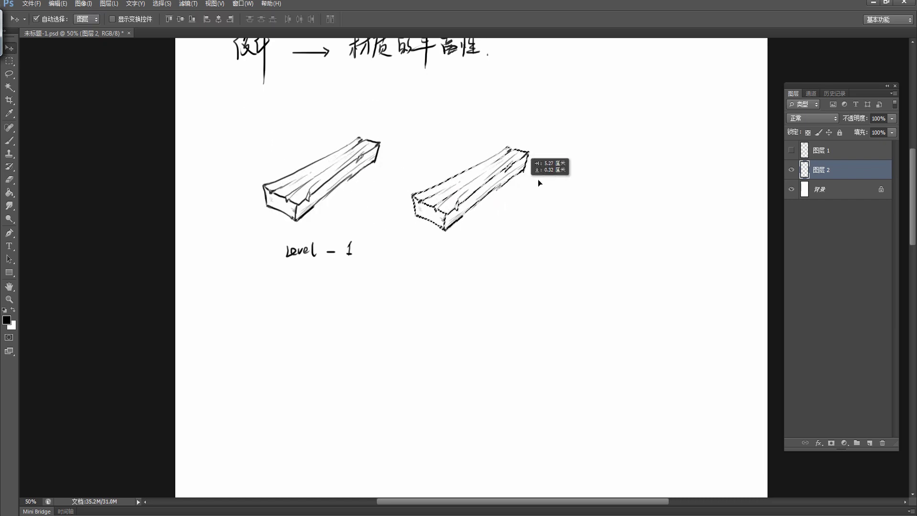
alt+drag(347, 172, 512, 207)
key(ctrl+d)
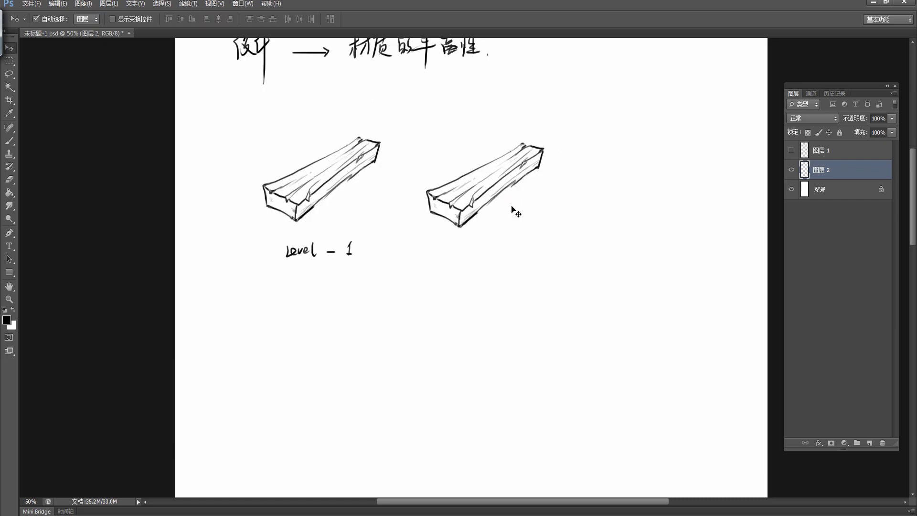
key(e)
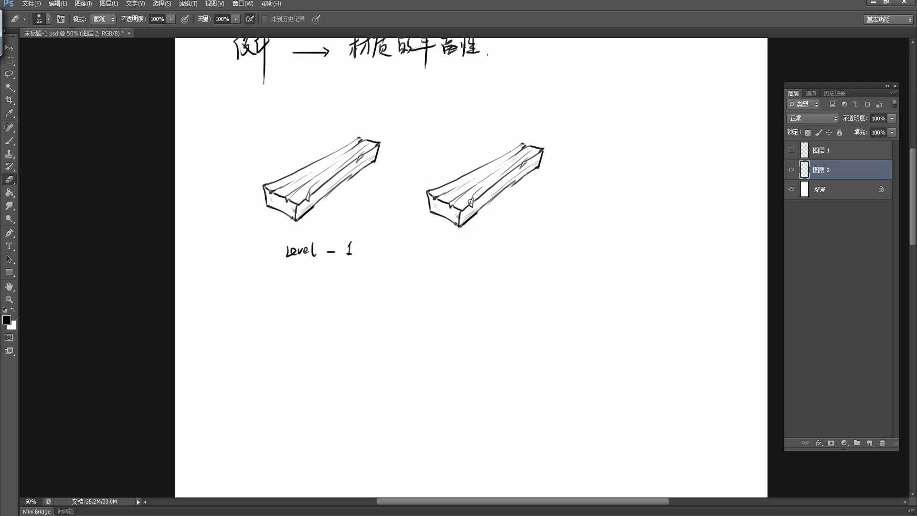
mouse_move(447, 182)
mouse_down()
mouse_move(478, 213)
mouse_move(472, 221)
mouse_up()
- Draw a band wrapped around the copied plank's left end
key(b)
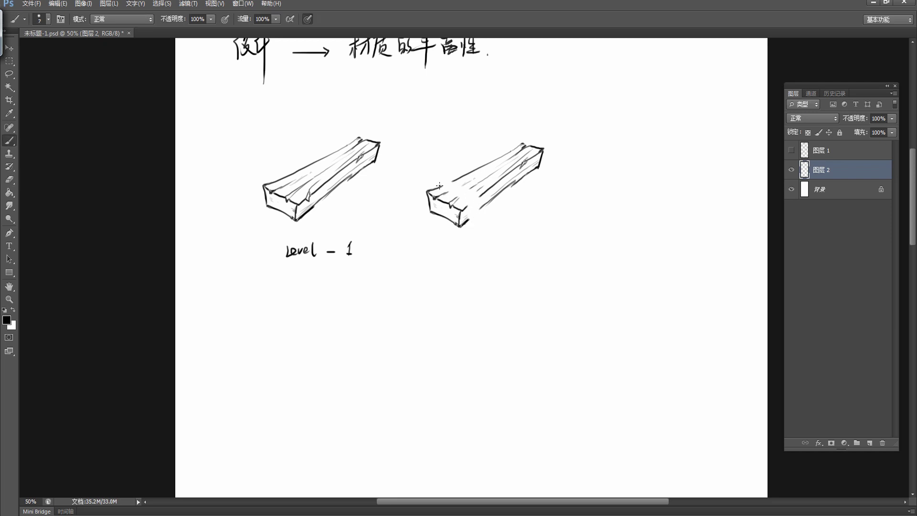
mouse_move(435, 187)
mouse_down()
mouse_move(450, 177)
mouse_move(481, 194)
mouse_up()
key(e)
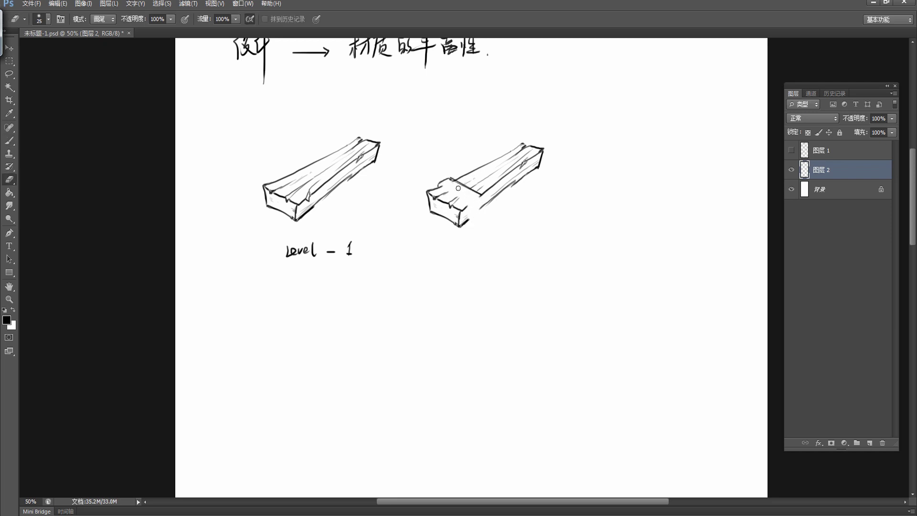
key(b)
mouse_move(481, 195)
mouse_down()
mouse_move(469, 224)
mouse_move(471, 206)
mouse_up()
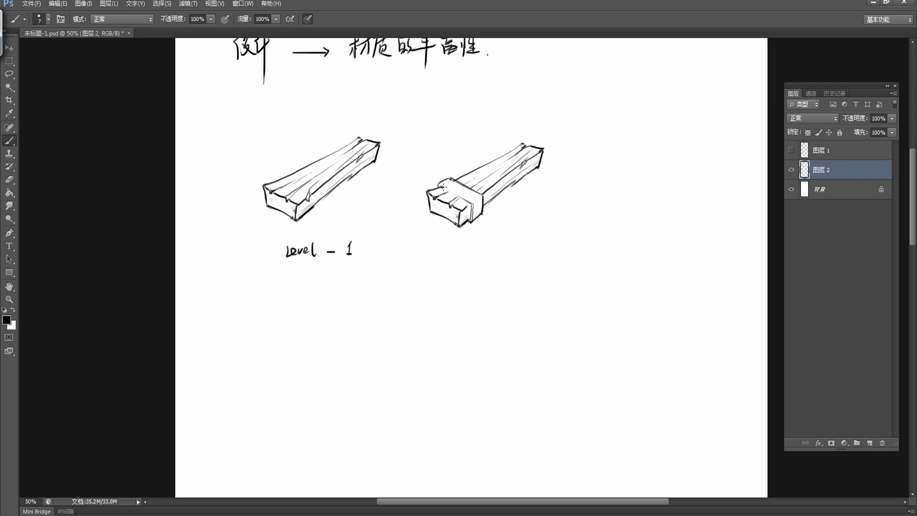
mouse_move(456, 193)
mouse_down()
mouse_move(442, 187)
mouse_move(460, 193)
mouse_up()
drag(504, 194, 493, 198)
- Lighten the near band's top edge and the grain lines near the plank's far end
scroll(502, 181, up, 2)
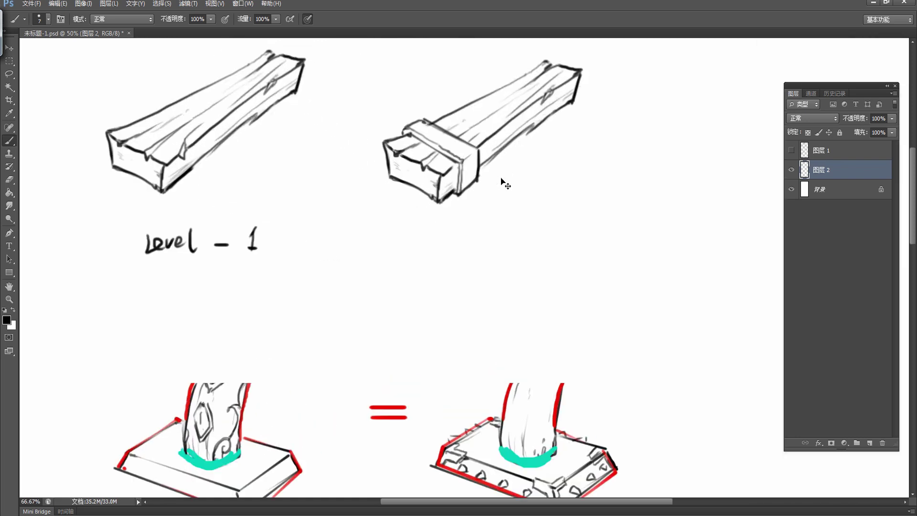
key(e)
drag(403, 184, 420, 189)
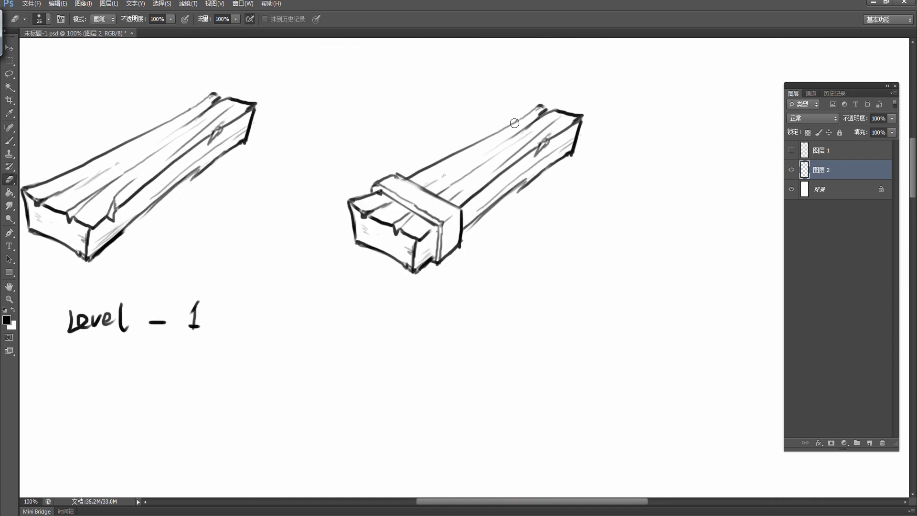
mouse_move(511, 117)
mouse_down()
mouse_move(564, 134)
mouse_move(556, 136)
mouse_move(563, 158)
mouse_up()
key(b)
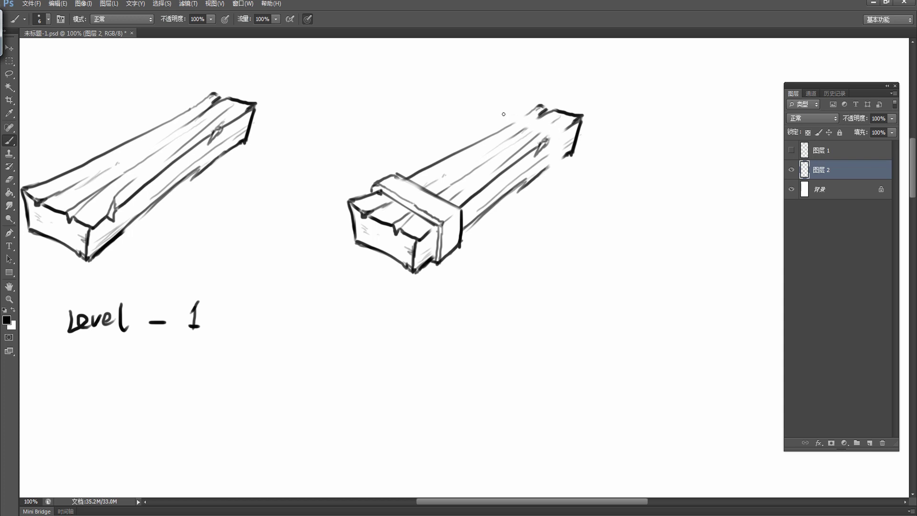
mouse_move(498, 116)
mouse_down()
mouse_move(539, 119)
mouse_move(499, 117)
mouse_move(520, 111)
mouse_move(504, 119)
mouse_up()
key(e)
key(b)
- Draw the far band's top and left edges around the plank's far end
key(e)
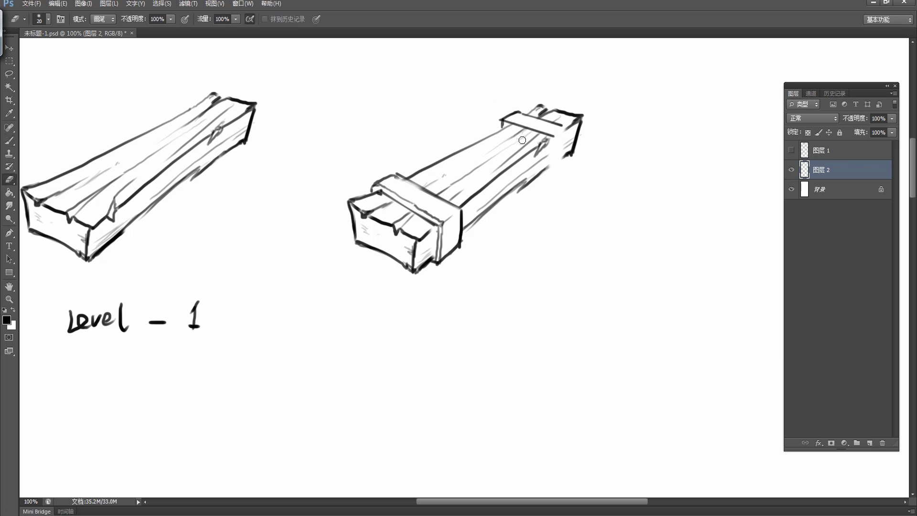
key(b)
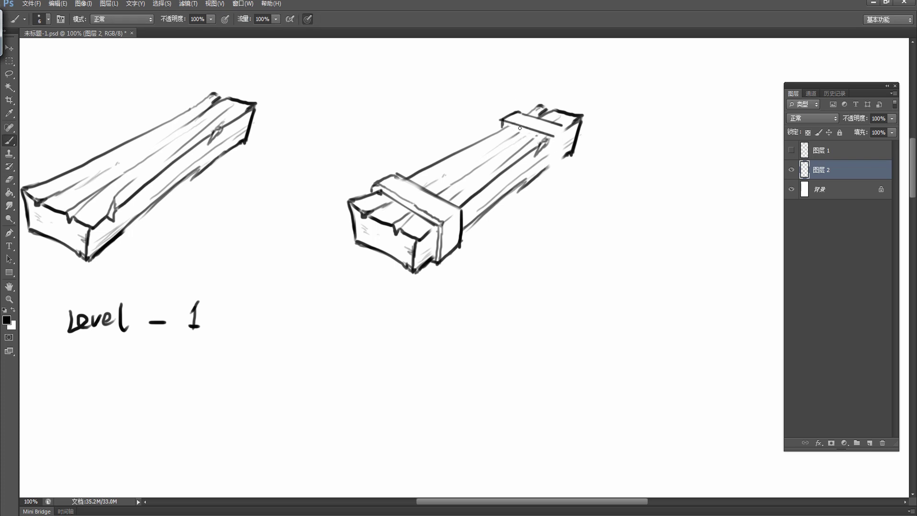
key(e)
key(b)
mouse_move(516, 128)
mouse_down()
mouse_move(546, 138)
mouse_move(549, 168)
mouse_move(554, 137)
mouse_move(548, 169)
mouse_move(564, 126)
mouse_move(564, 159)
mouse_up()
key(e)
key(b)
key(e)
key(b)
drag(502, 129, 502, 118)
key(e)
drag(436, 178, 442, 180)
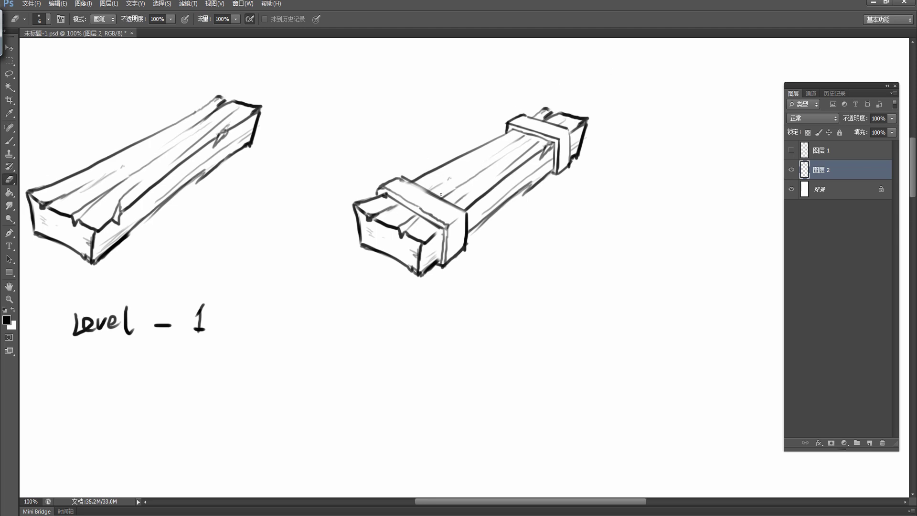
- Draw round nail heads on the near and far bands of the second plank
key(b)
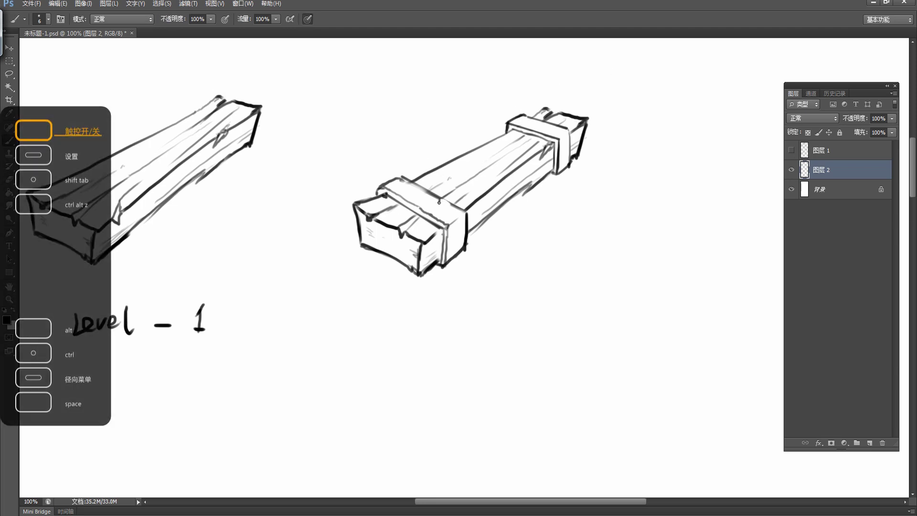
mouse_move(439, 203)
mouse_down()
mouse_move(450, 211)
mouse_move(408, 186)
mouse_move(419, 197)
mouse_up()
drag(539, 104, 531, 123)
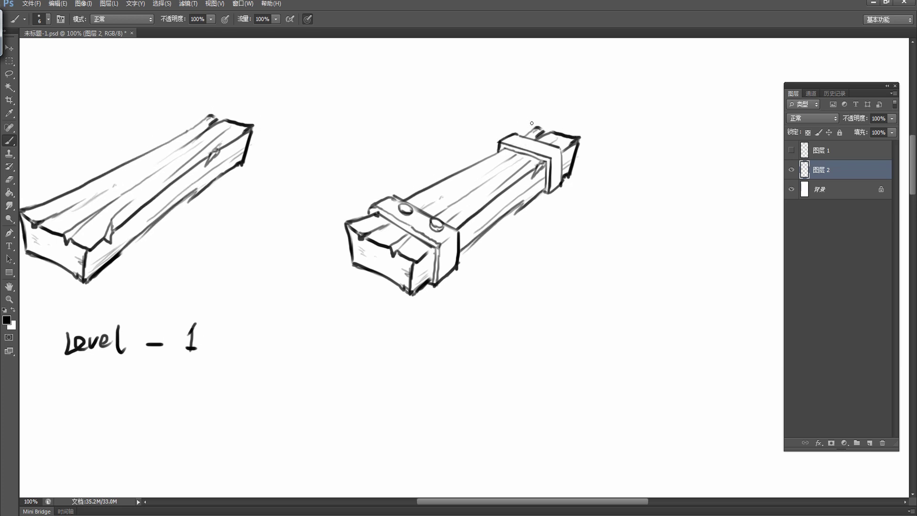
key(e)
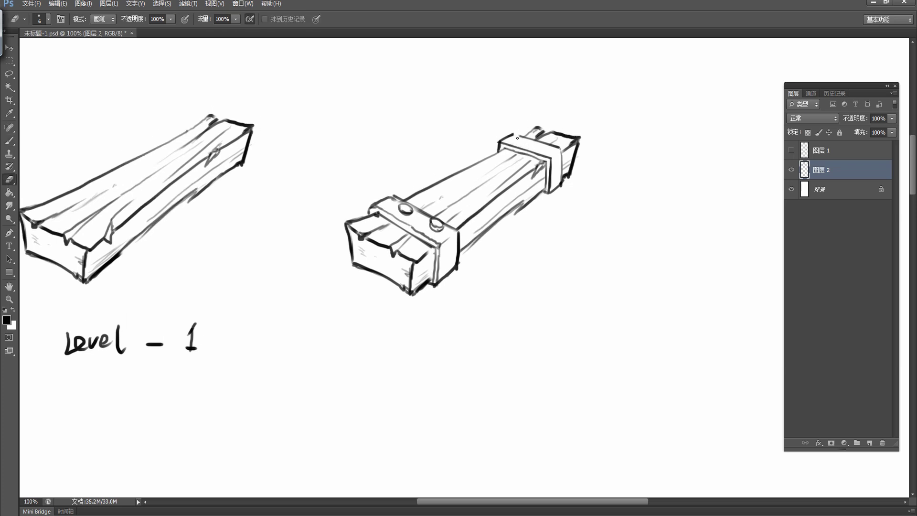
key(b)
mouse_move(509, 122)
mouse_down()
mouse_move(525, 121)
mouse_move(514, 143)
mouse_up()
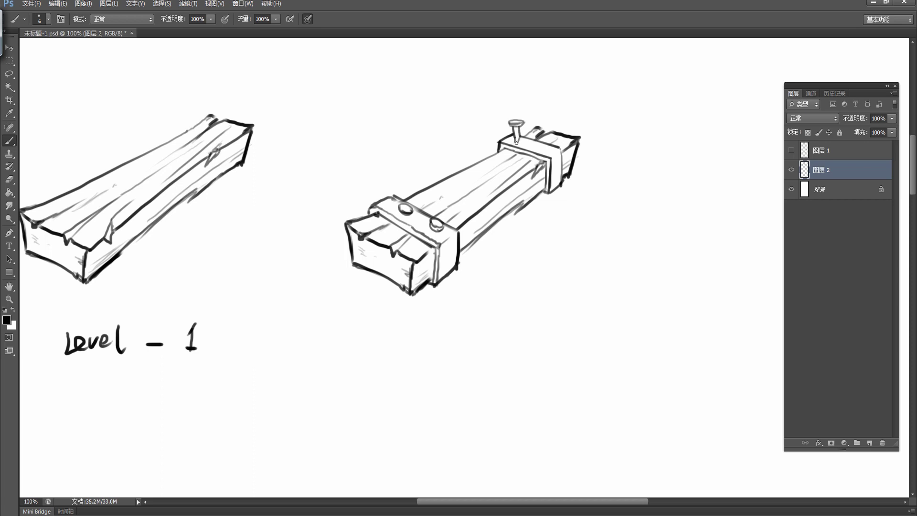
key(e)
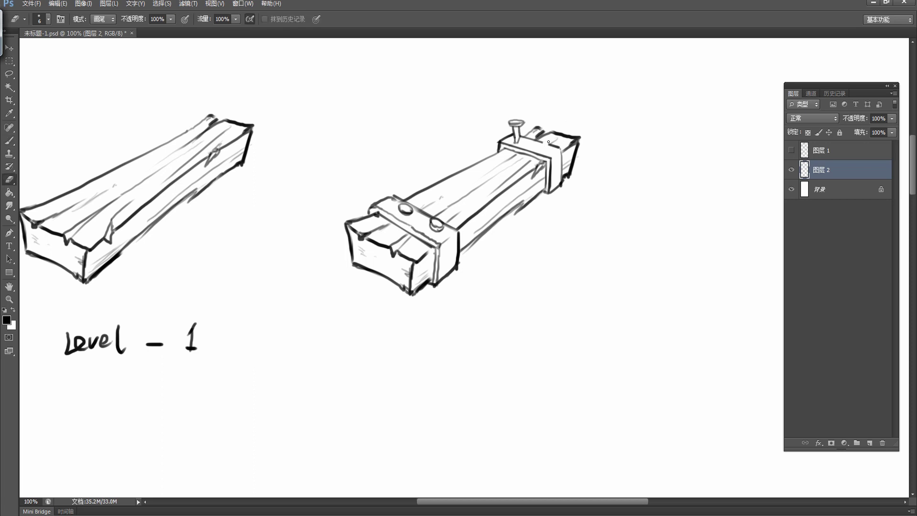
key(b)
drag(541, 139, 549, 145)
key(e)
- Touch up the protruding nail atop the far band with brush and eraser strokes
key(b)
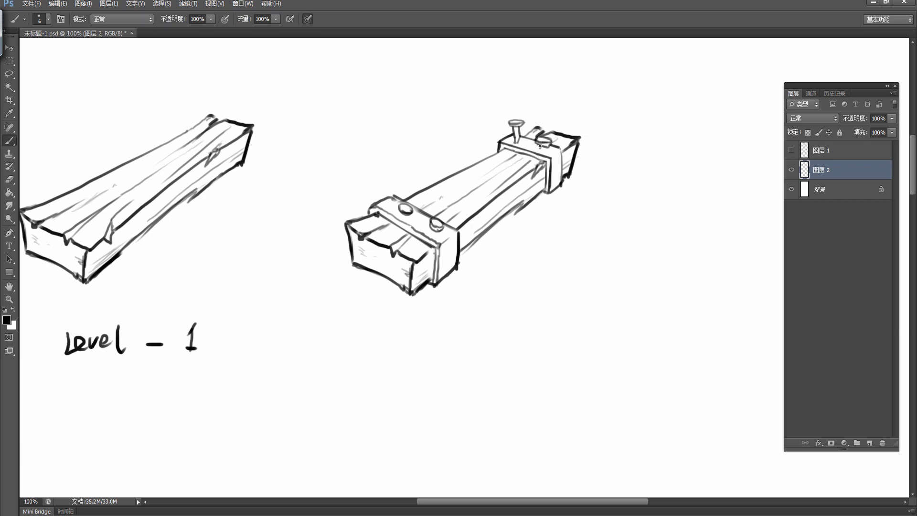
key(ctrl+Down)
key(ctrl+Down)
key(ctrl+Down)
key(e)
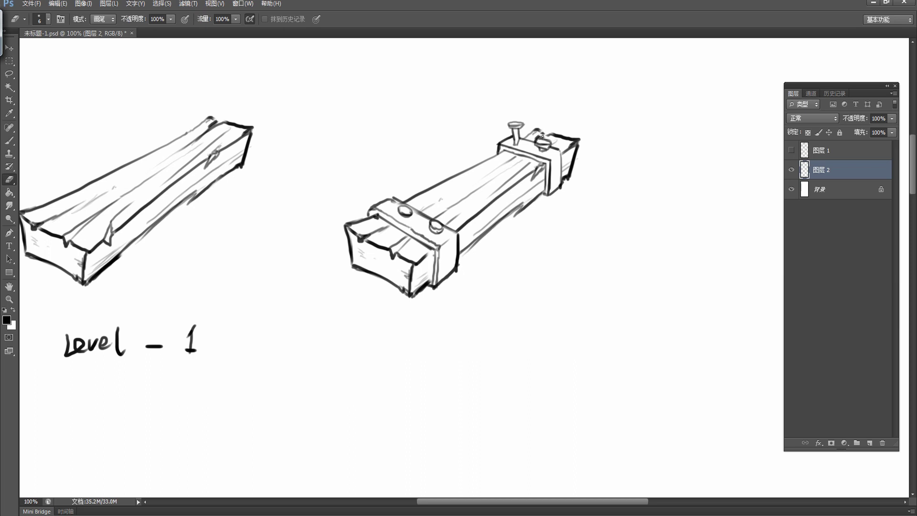
key(b)
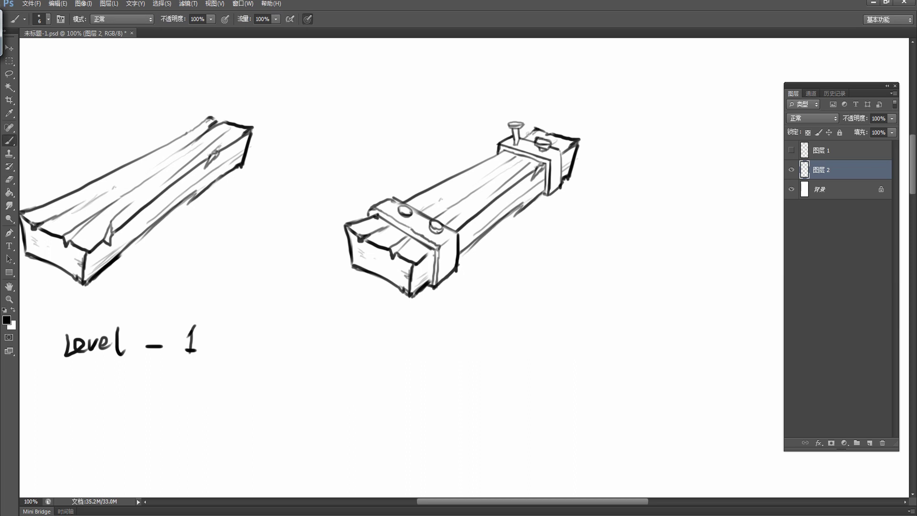
key(e)
drag(548, 144, 558, 102)
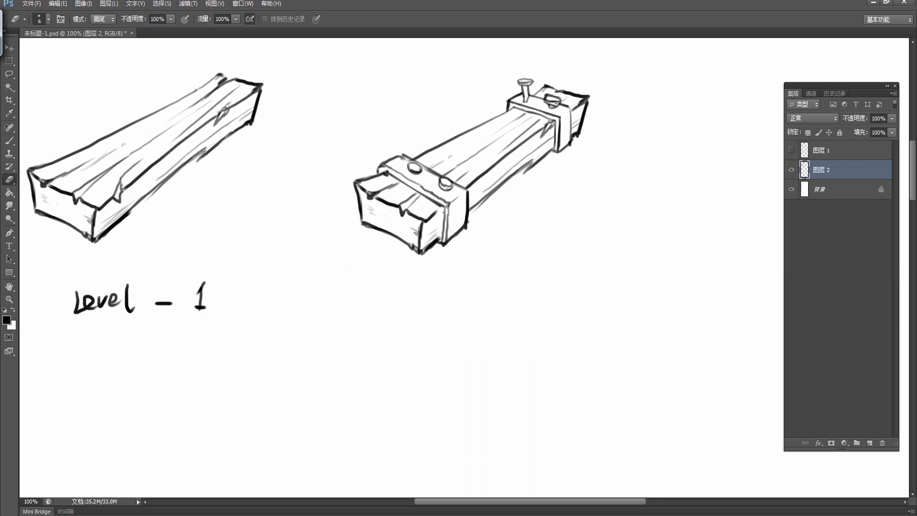
key(b)
click(557, 100)
key(e)
- Handwrite 'Level — 3' under the second plank and save the page
key(ctrl+minus)
key(ctrl+minus)
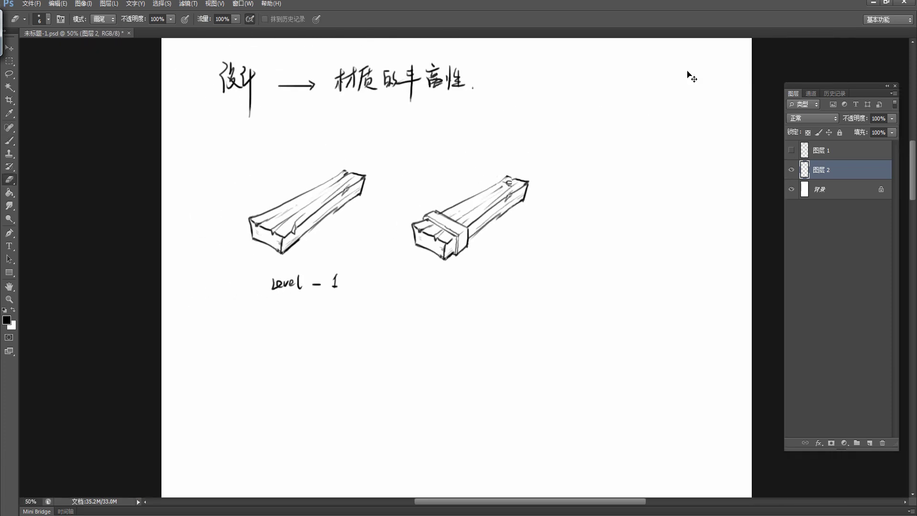
key(ctrl+minus)
key(ctrl+plus)
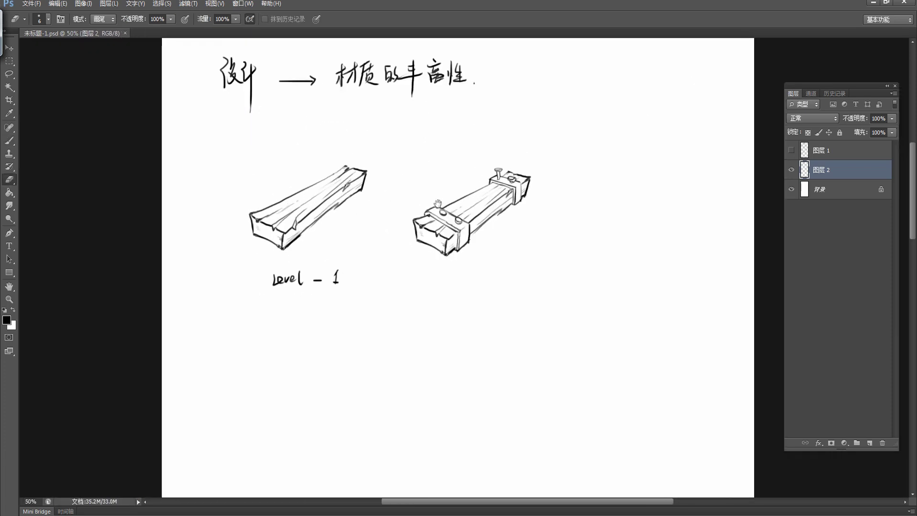
drag(494, 183, 477, 157)
key(b)
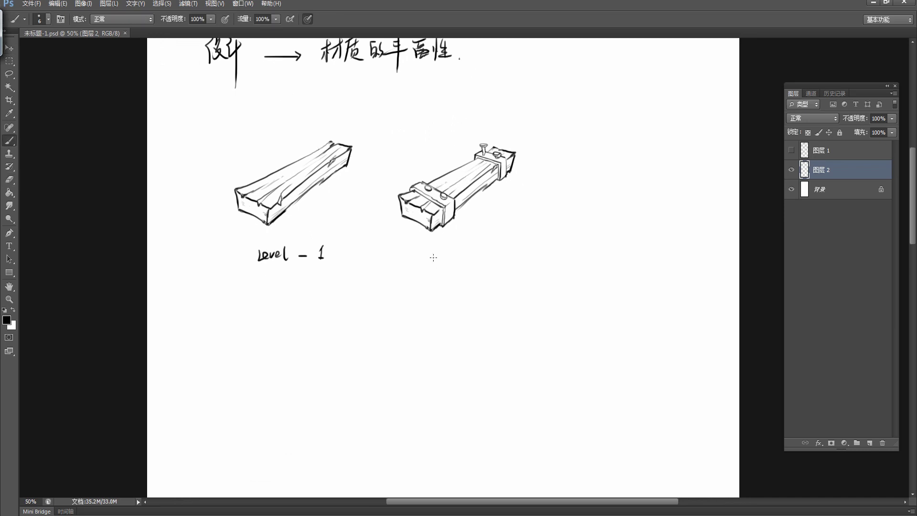
mouse_move(426, 248)
mouse_down()
mouse_move(436, 257)
mouse_move(492, 259)
mouse_up()
scroll(506, 243, right, 3)
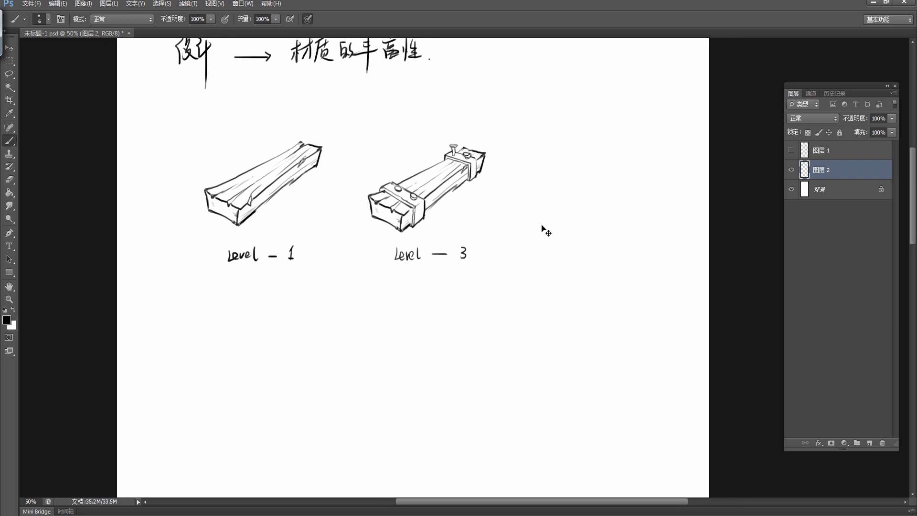
key(ctrl+s)
- Draw ⇒ arrows between the two sketches and to the right of the level-3 sketch
drag(511, 211, 508, 205)
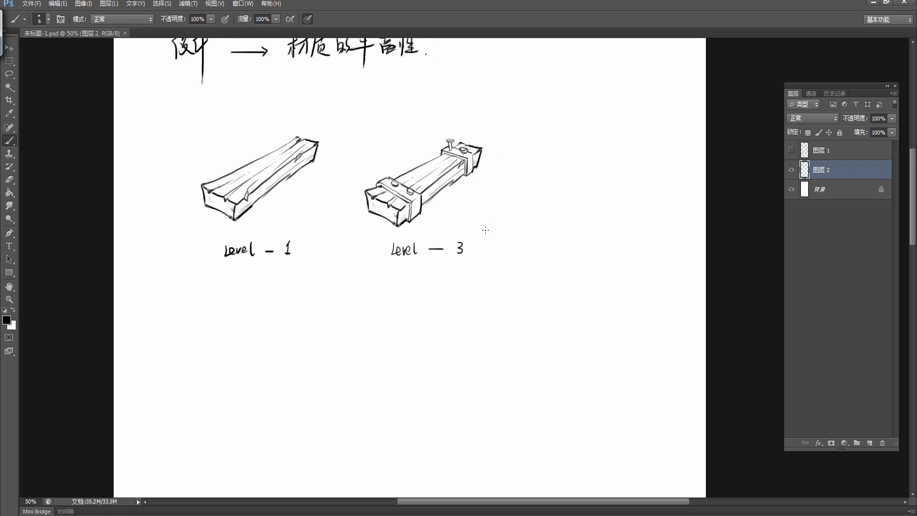
drag(334, 178, 341, 182)
drag(339, 175, 340, 186)
drag(483, 182, 497, 182)
drag(483, 186, 494, 189)
drag(584, 166, 476, 186)
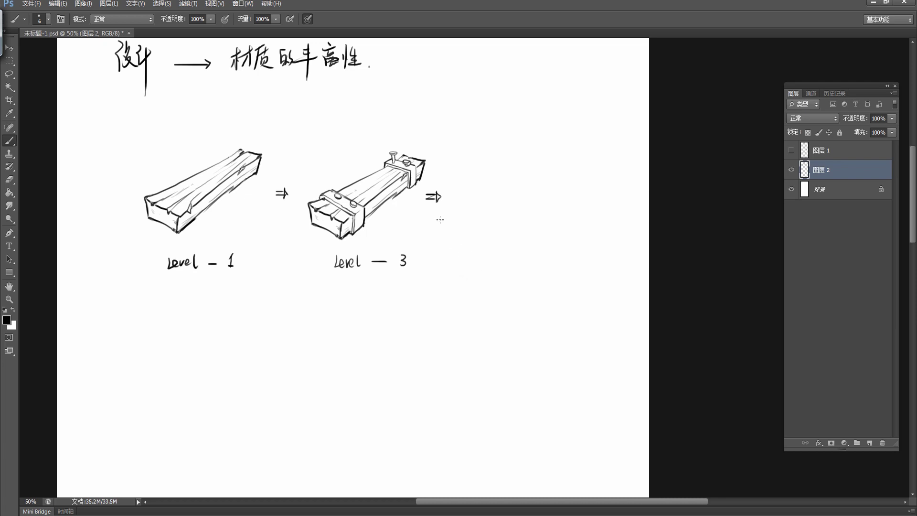
- Place a lasso-selected copy of the level-3 plank after the second arrow
key(l)
drag(313, 191, 396, 212)
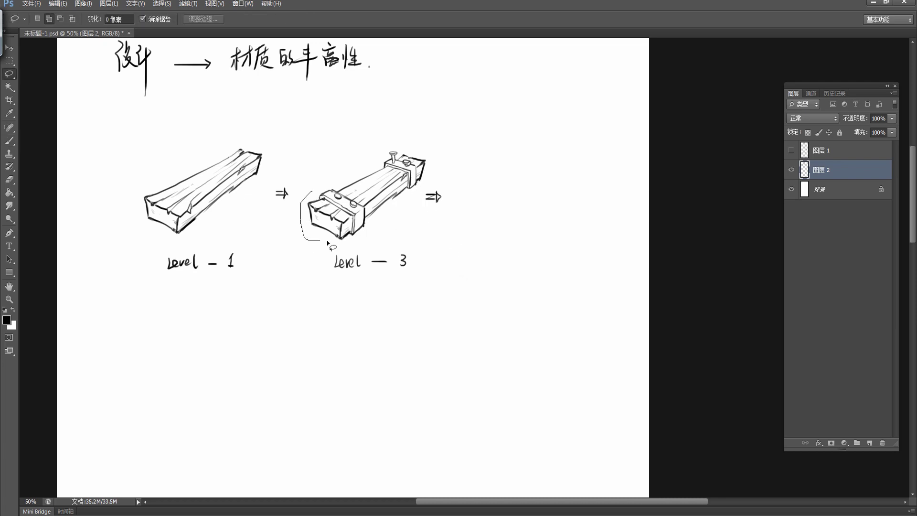
drag(444, 142, 310, 190)
key(v)
mouse_move(409, 166)
mouse_down()
mouse_move(572, 168)
mouse_move(548, 186)
mouse_move(524, 163)
mouse_up()
key(ctrl+d)
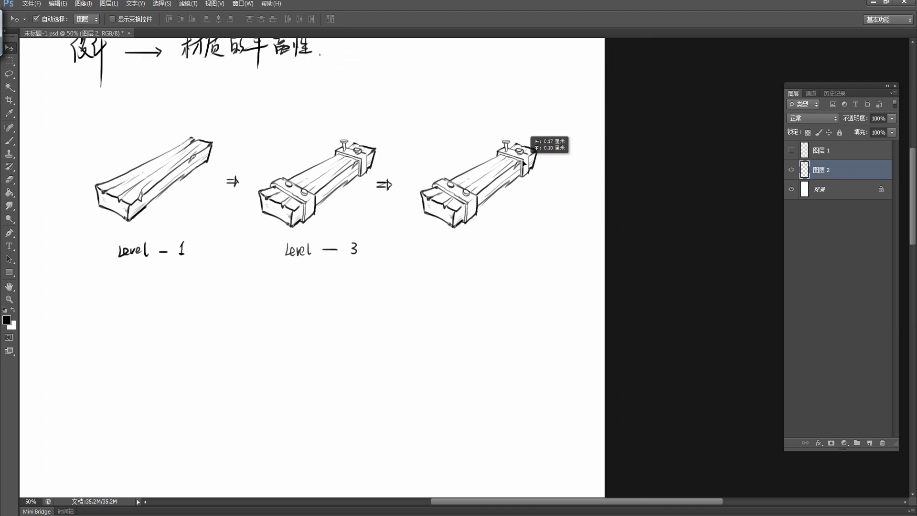
key(ctrl+z)
- Erase hatch lines from the copied plank's middle with a 35 px eraser
key(e)
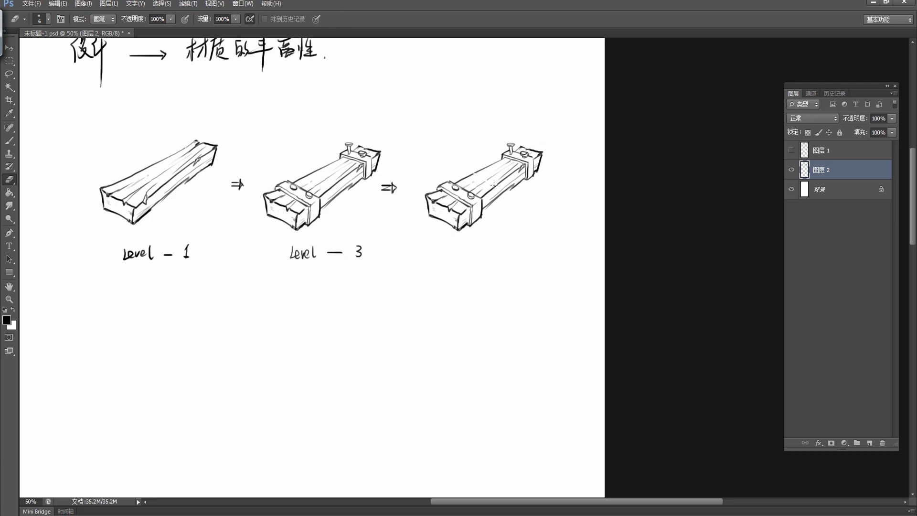
key(bracketright)
key(bracketright)
key(bracketright)
mouse_move(479, 172)
mouse_down()
mouse_move(492, 170)
mouse_move(466, 175)
mouse_move(494, 193)
mouse_move(504, 182)
mouse_up()
key(b)
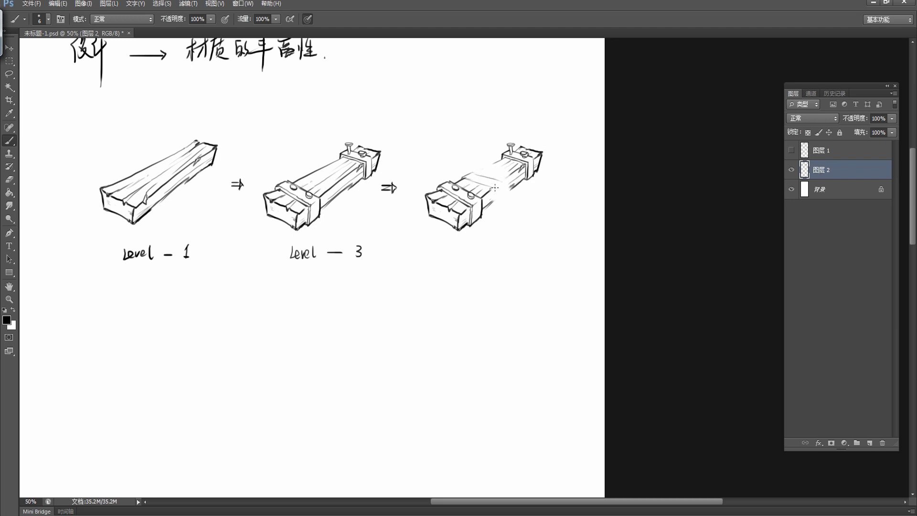
- Redraw the third plank's middle block with wrapped hatch bands
drag(495, 186, 493, 206)
mouse_move(475, 170)
mouse_down()
mouse_move(510, 187)
mouse_move(488, 191)
mouse_up()
drag(506, 181, 510, 192)
mouse_move(490, 163)
mouse_down()
mouse_move(512, 171)
mouse_move(428, 209)
mouse_up()
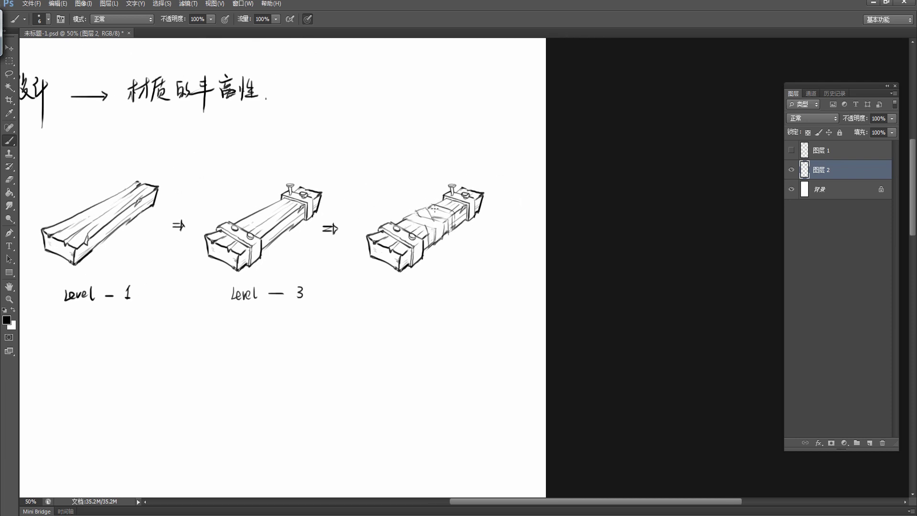
key(e)
drag(453, 225, 452, 216)
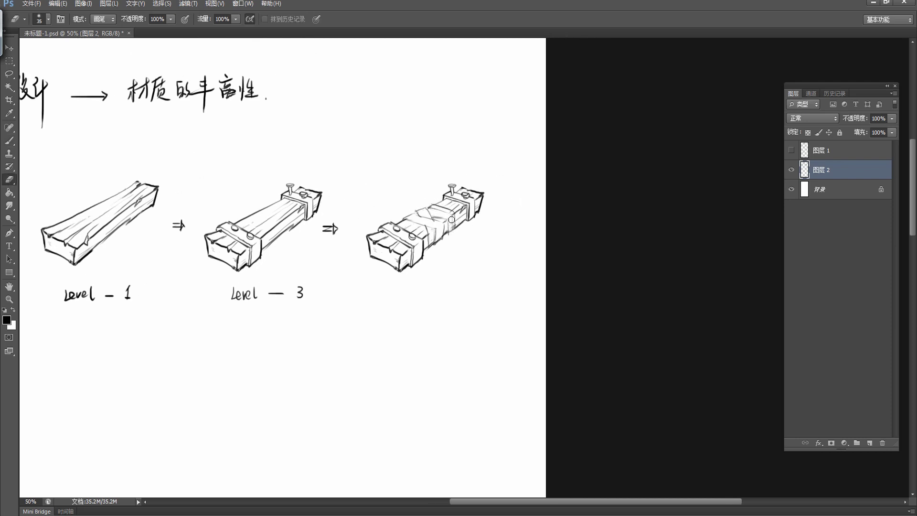
key(b)
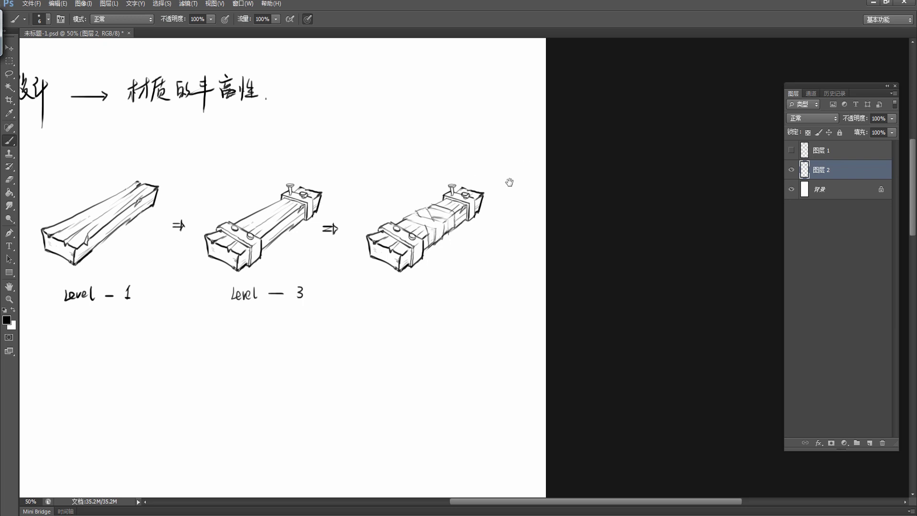
- Handwrite 'Level — 4' beneath the third plank
drag(509, 182, 535, 137)
mouse_move(494, 164)
mouse_down()
mouse_move(516, 149)
mouse_move(560, 180)
mouse_up()
mouse_move(487, 248)
mouse_down()
mouse_move(494, 263)
mouse_move(569, 257)
mouse_move(564, 264)
mouse_move(600, 204)
mouse_up()
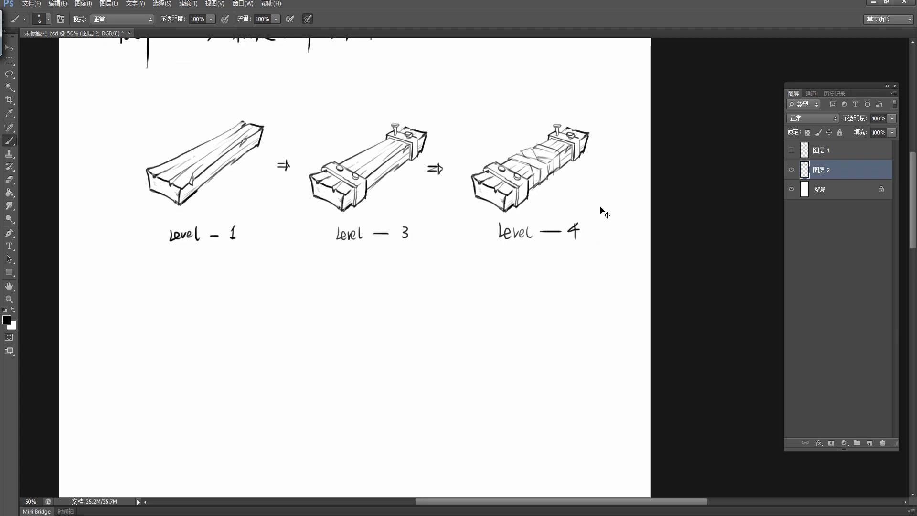
key(ctrl+minus)
key(ctrl+minus)
key(ctrl+minus)
- Save the page showing the Level - 1, Level — 3 and Level — 4 sketches, centred in view
key(ctrl+plus)
key(ctrl+plus)
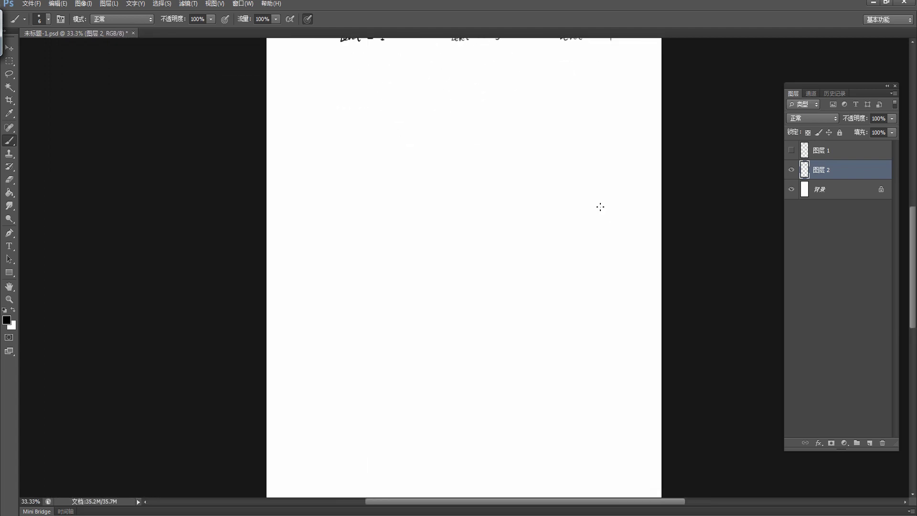
drag(488, 213, 511, 273)
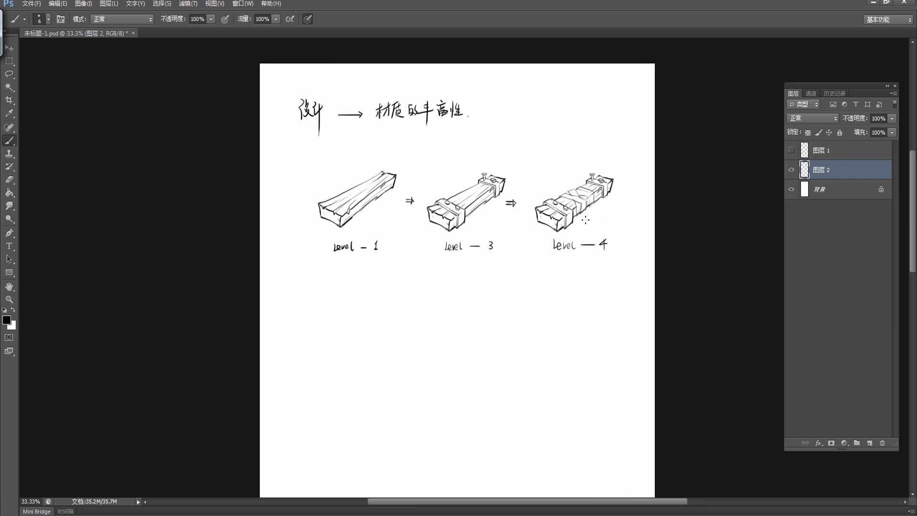
drag(564, 216, 554, 227)
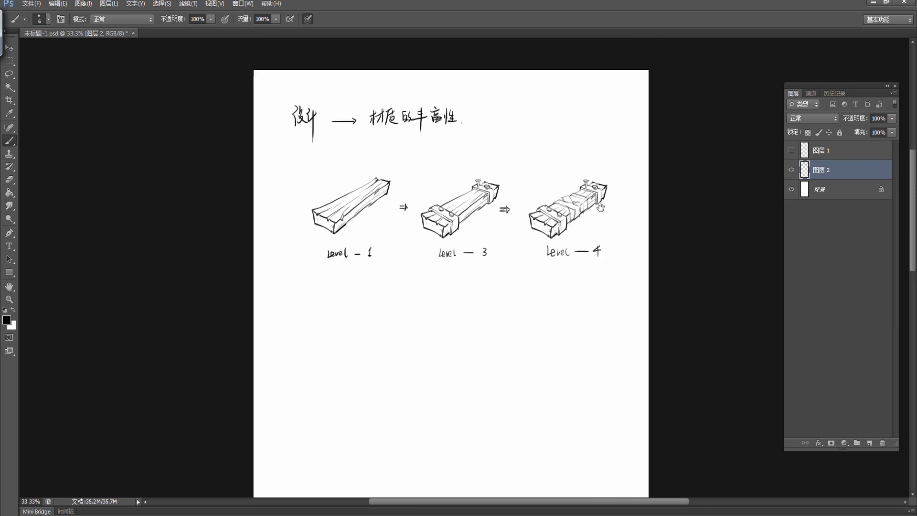
key(ctrl+s)
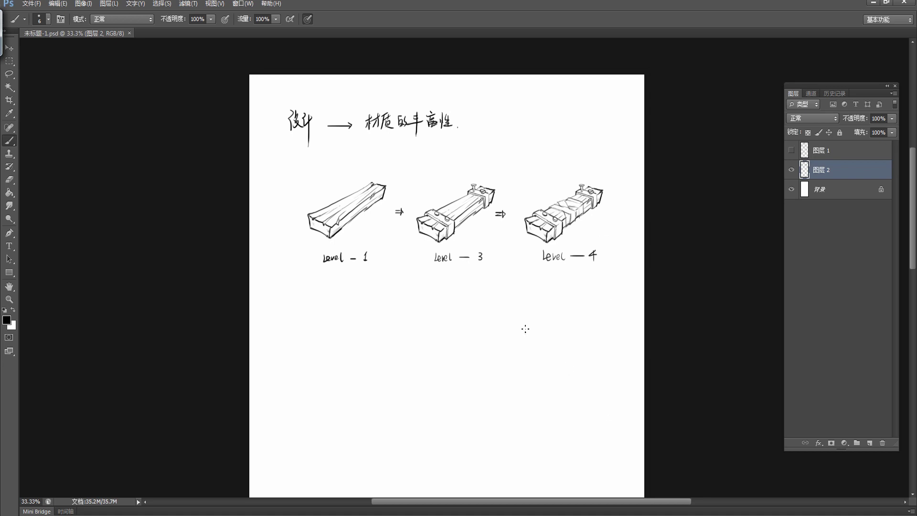
drag(525, 329, 486, 178)
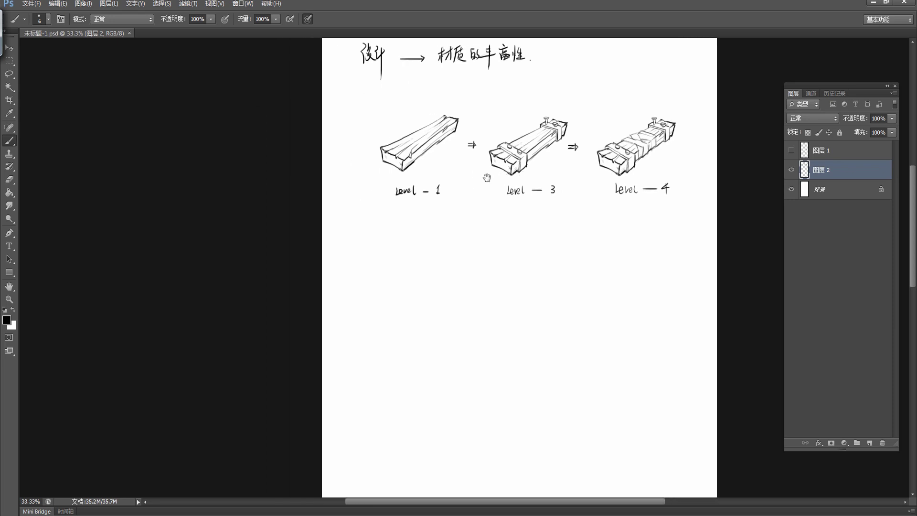
drag(397, 182, 391, 189)
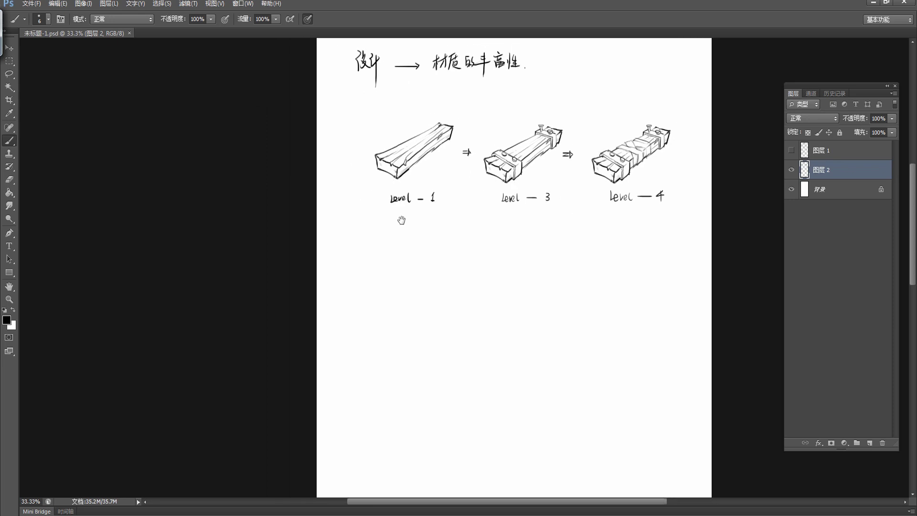
drag(401, 220, 398, 217)
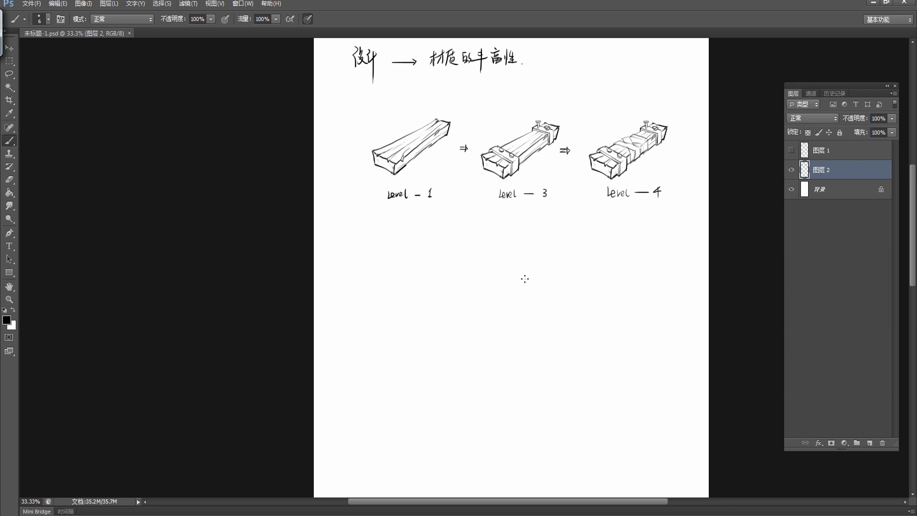
- Shift the level-3 and level-4 sketches right to clear the second spot
key(l)
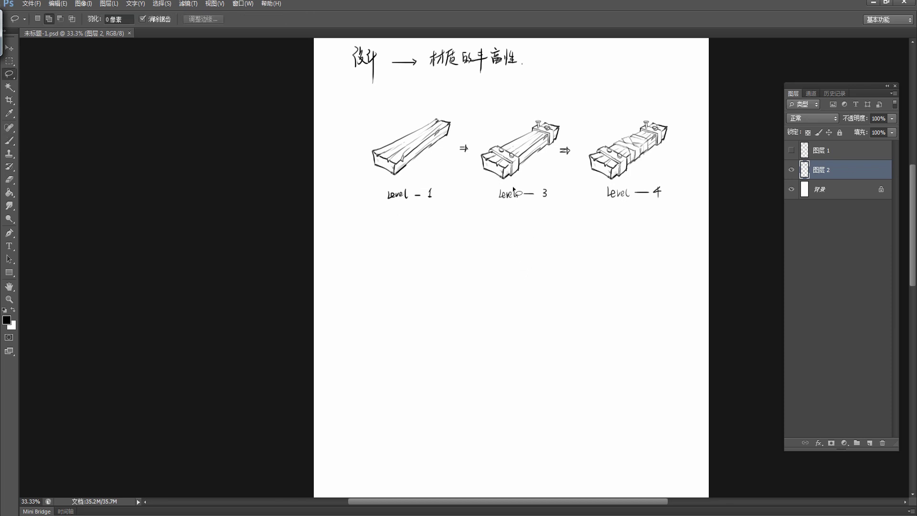
mouse_move(491, 134)
mouse_down()
mouse_move(617, 234)
mouse_move(554, 92)
mouse_up()
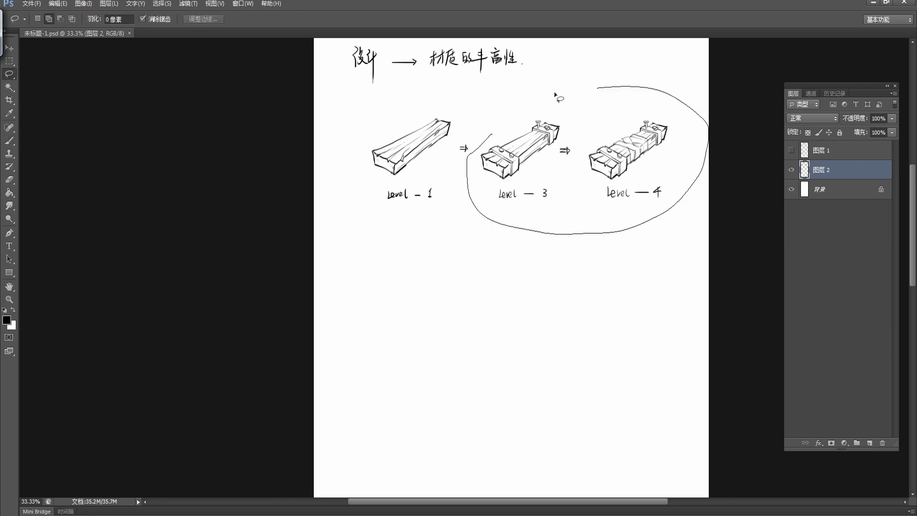
key(v)
mouse_move(583, 149)
mouse_down()
mouse_move(568, 211)
mouse_move(491, 253)
mouse_move(570, 230)
mouse_move(460, 254)
mouse_move(609, 178)
mouse_move(608, 153)
mouse_up()
key(ctrl+d)
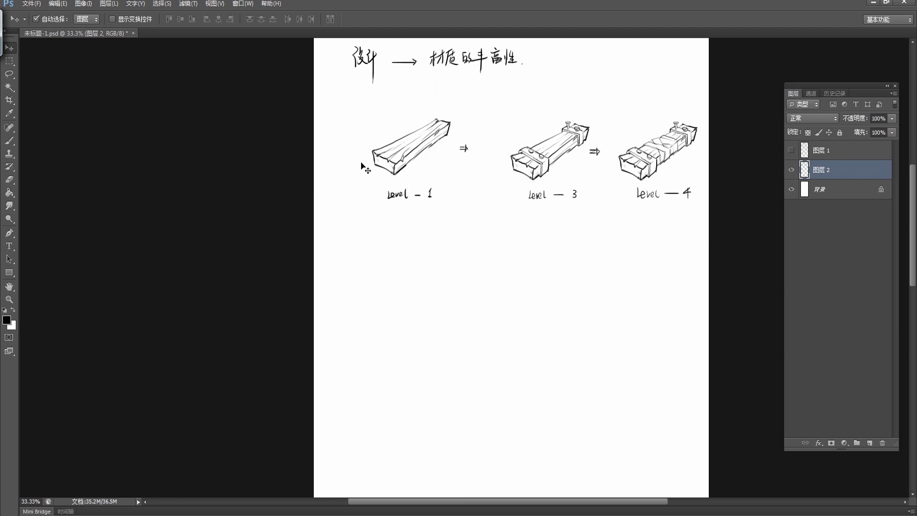
key(j)
key(l)
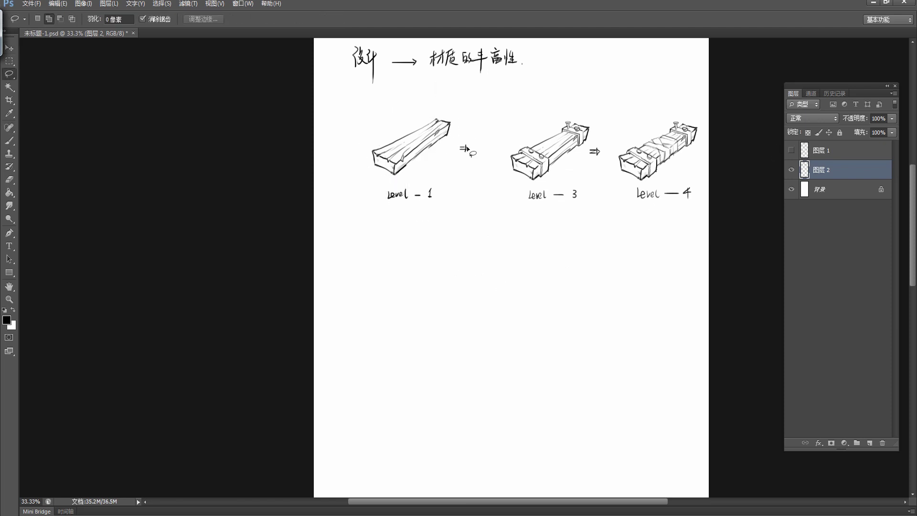
mouse_move(473, 143)
mouse_down()
mouse_move(484, 125)
mouse_move(406, 146)
mouse_move(427, 161)
mouse_up()
key(v)
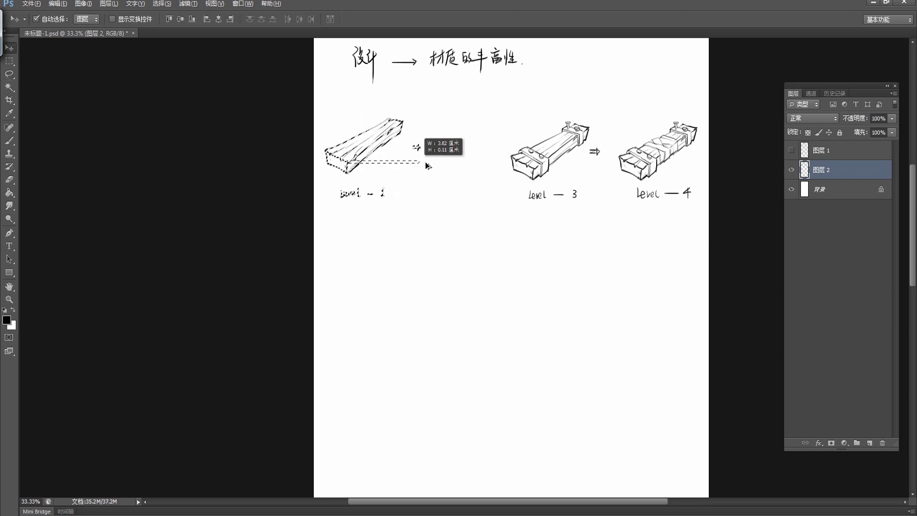
key(ctrl+d)
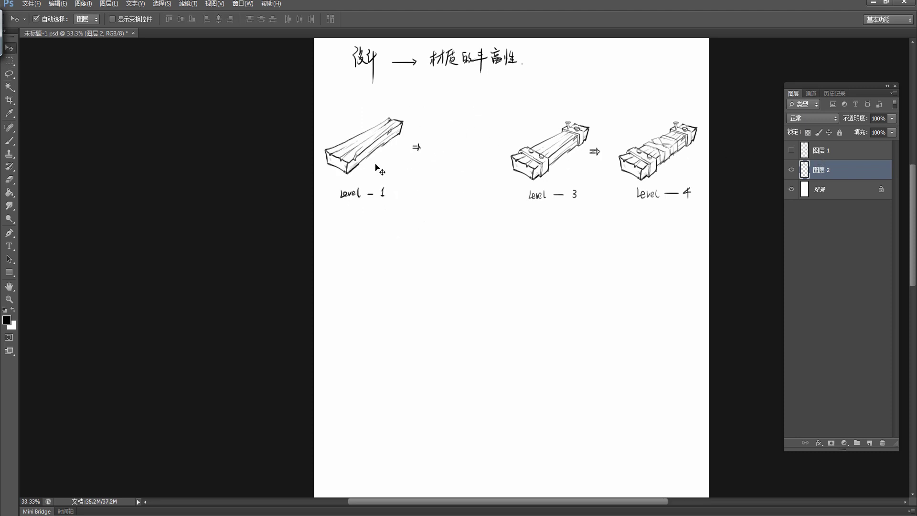
- Copy the level-1 plank into the second spot, add an arrow, and relabel it 'Level - 2'
key(l)
drag(411, 127, 492, 148)
key(v)
key(ctrl+d)
drag(494, 150, 500, 156)
key(e)
drag(481, 191, 487, 200)
key(b)
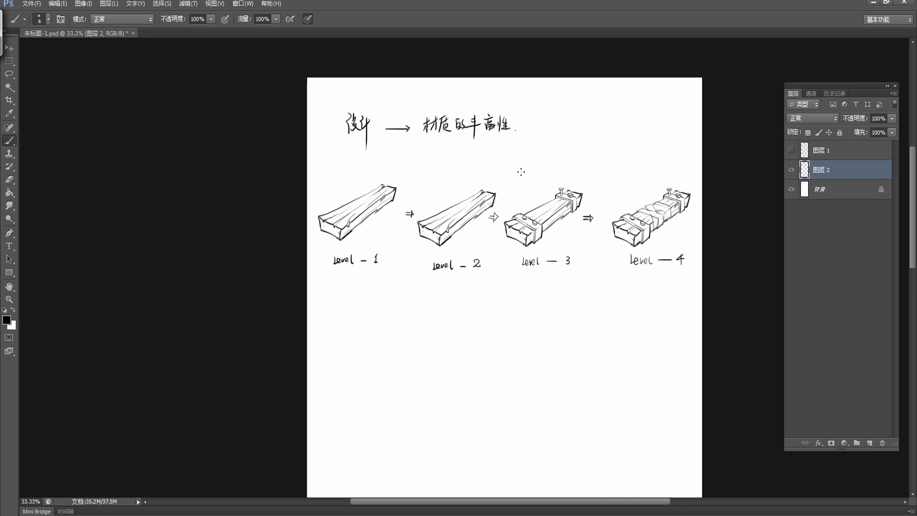
- Add a small dark mark and lighten the top-right corner of the level-2 plank
scroll(476, 172, up, 2)
scroll(476, 172, up, 1)
drag(445, 171, 465, 262)
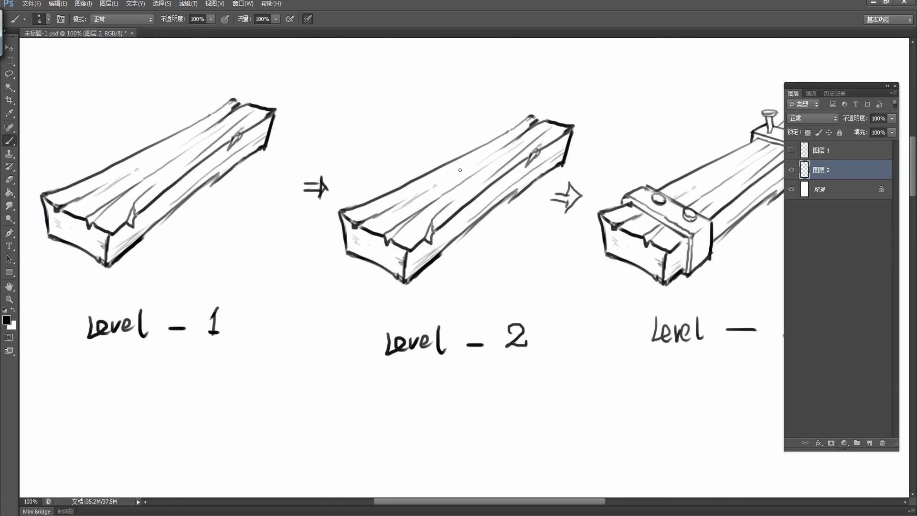
key(e)
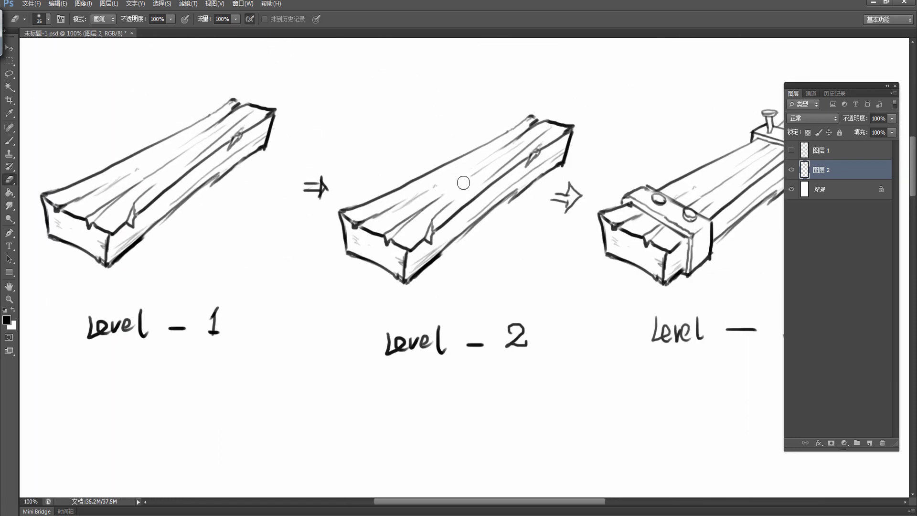
key(b)
mouse_move(460, 175)
mouse_down()
mouse_move(430, 203)
mouse_move(471, 180)
mouse_up()
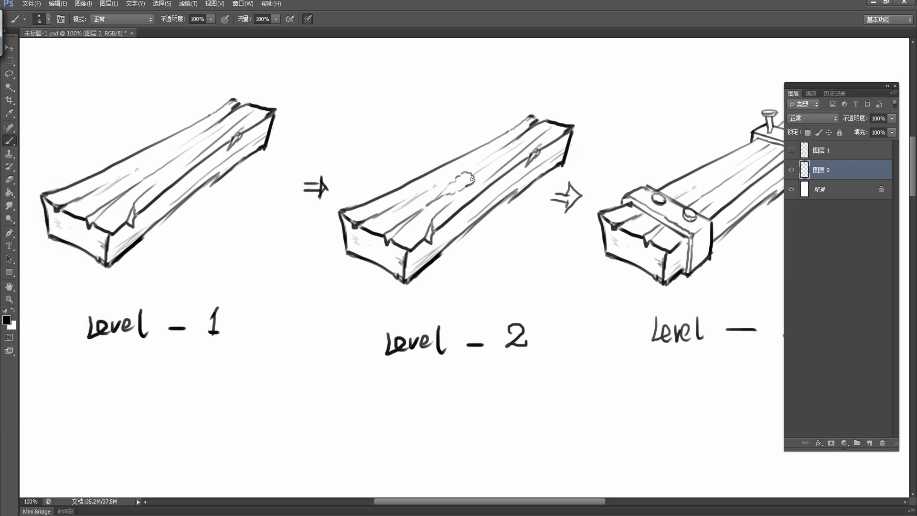
key(e)
mouse_move(526, 130)
mouse_down()
mouse_move(539, 115)
mouse_move(520, 136)
mouse_move(544, 117)
mouse_up()
key(b)
- Add a stroke along the plank's top edge and erase marks near its top-left corner
drag(427, 173, 440, 164)
key(e)
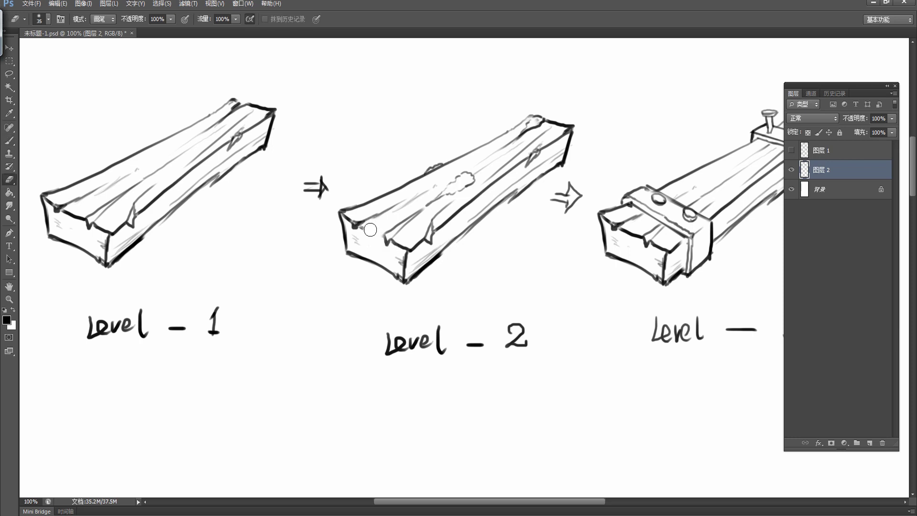
mouse_move(370, 229)
mouse_down()
mouse_move(354, 222)
mouse_move(393, 214)
mouse_move(388, 229)
mouse_move(352, 221)
mouse_move(363, 248)
mouse_move(384, 231)
mouse_up()
key(b)
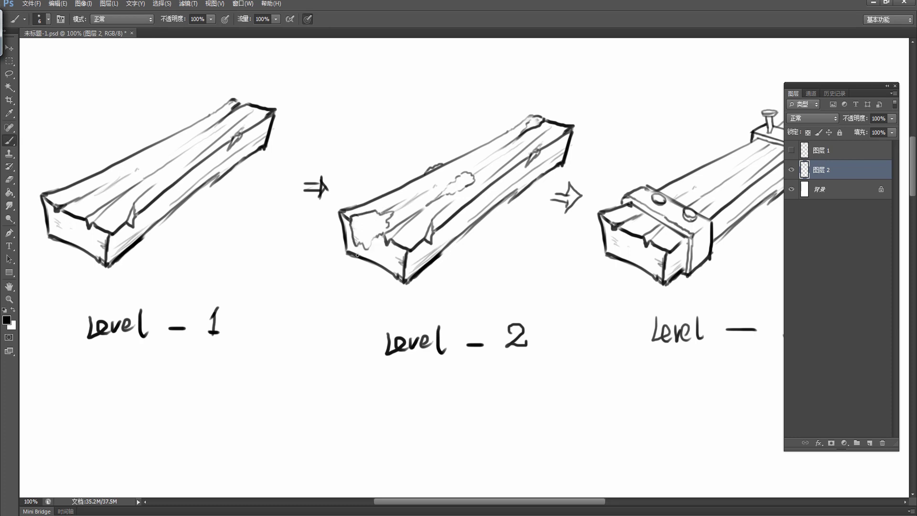
key(e)
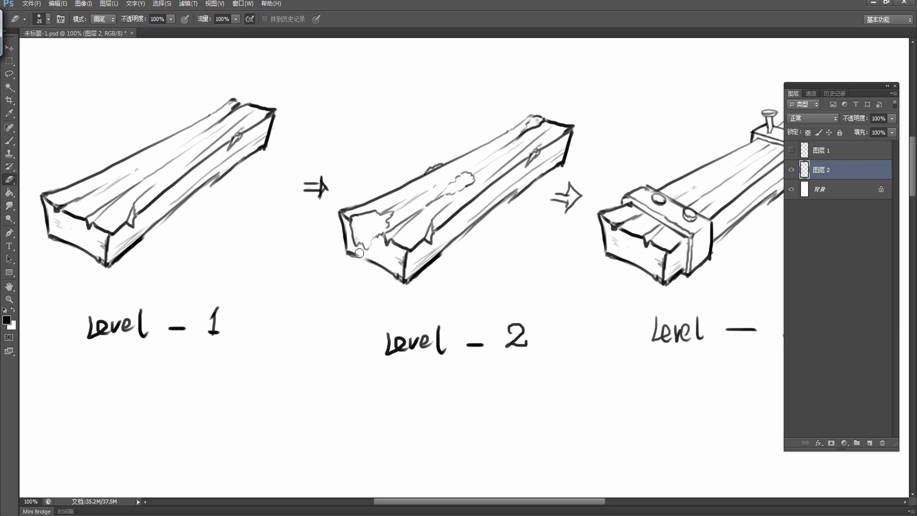
key(b)
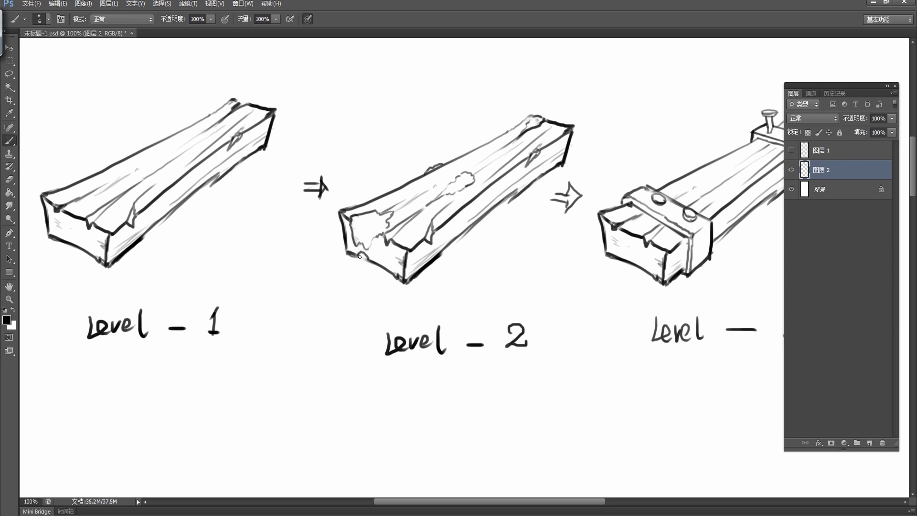
- Draw a jagged bottom-left corner and faint grain strokes along the plank's front
mouse_move(359, 256)
mouse_down()
mouse_move(368, 263)
mouse_move(361, 237)
mouse_up()
drag(414, 281, 477, 221)
drag(414, 277, 472, 224)
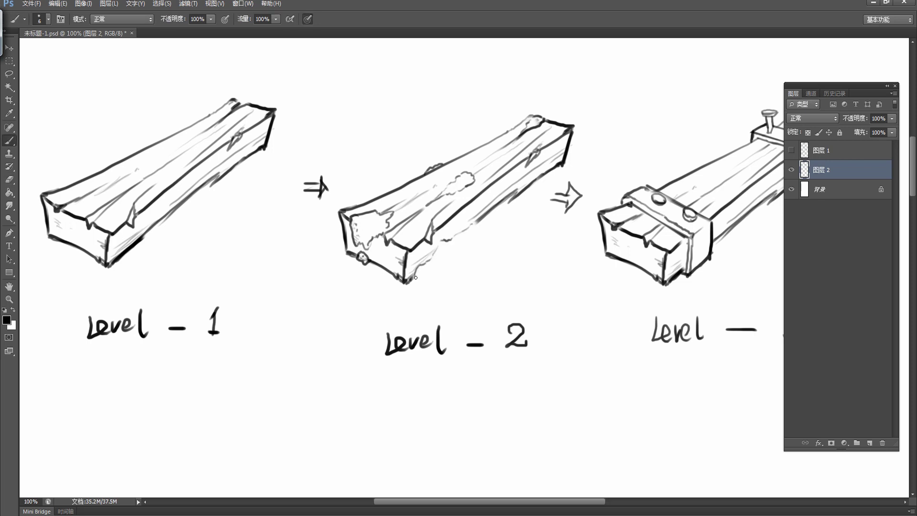
mouse_move(415, 277)
mouse_down()
mouse_move(475, 226)
mouse_move(455, 234)
mouse_up()
- Wear down the level-2 plank's top-right corner into splinters and add a short mark
key(e)
mouse_move(364, 210)
mouse_down()
mouse_move(359, 217)
mouse_move(356, 203)
mouse_move(367, 210)
mouse_up()
key(b)
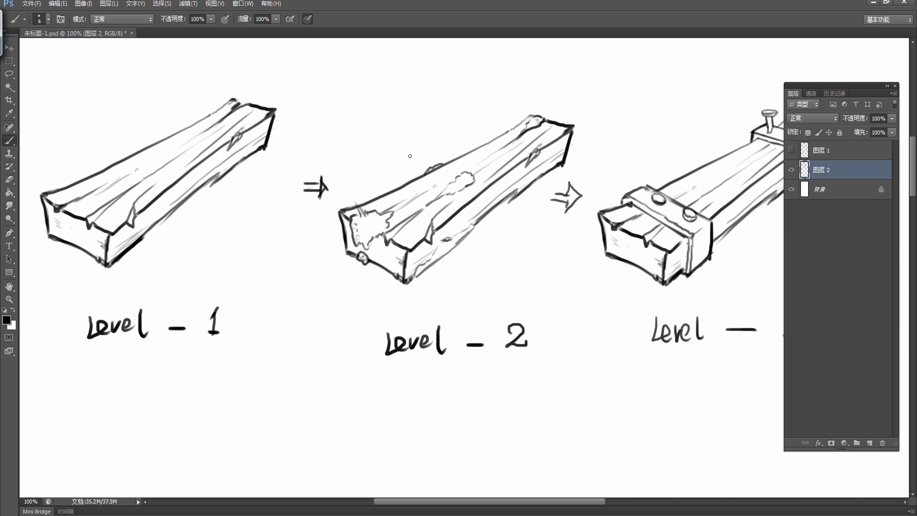
key(e)
mouse_move(538, 118)
mouse_down()
mouse_move(528, 121)
mouse_move(540, 100)
mouse_move(544, 119)
mouse_move(514, 110)
mouse_move(515, 161)
mouse_up()
key(b)
key(e)
key(b)
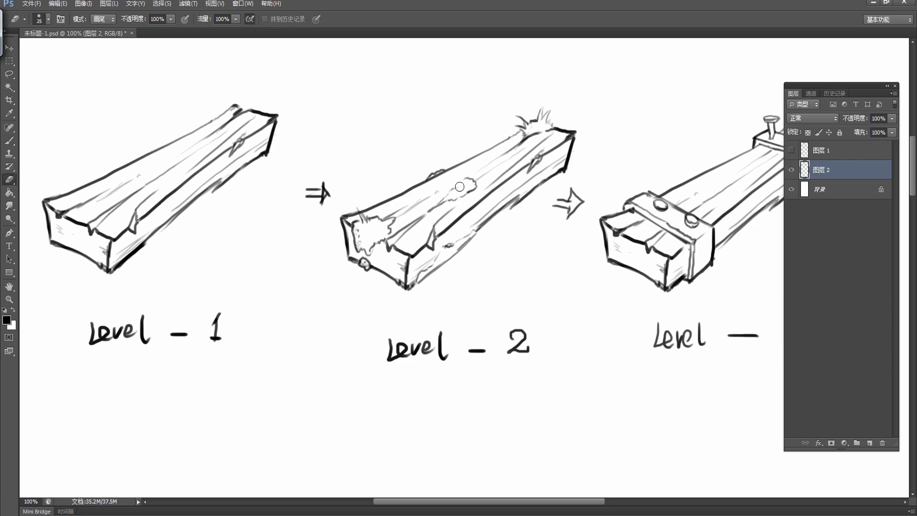
drag(460, 182, 461, 172)
- Erase and redraw the plank's top-left edge with dark splintered strokes
scroll(406, 196, down, 2)
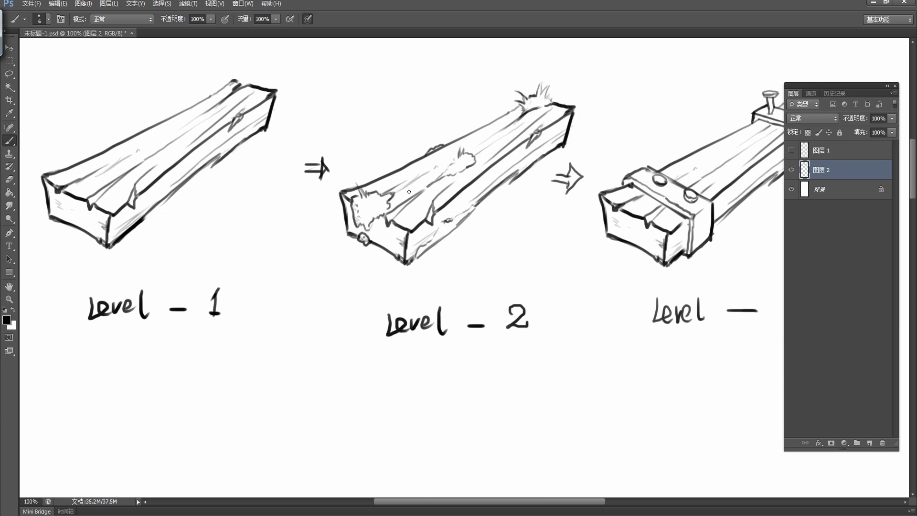
key(e)
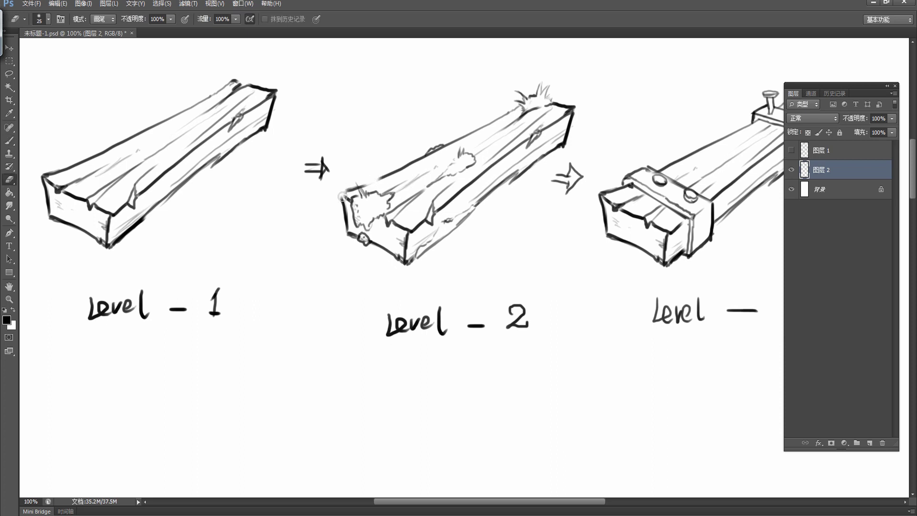
drag(344, 188, 353, 221)
key(b)
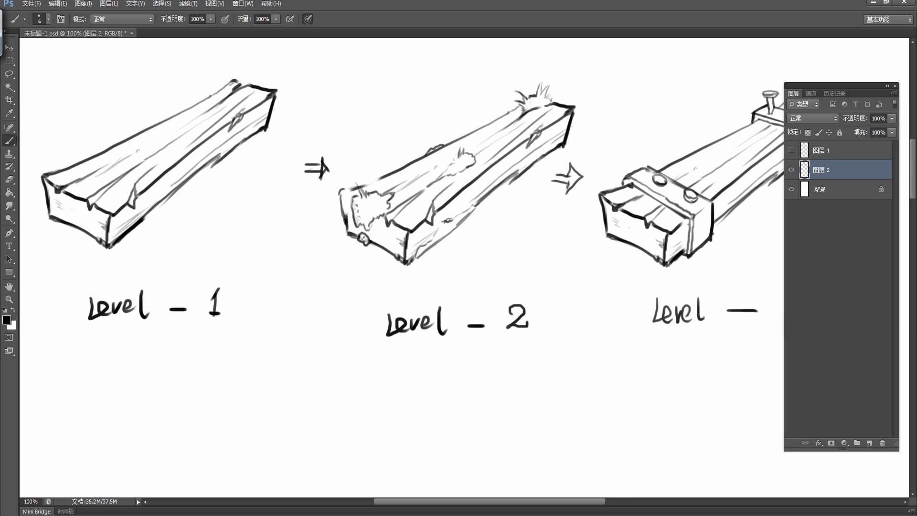
key(e)
key(b)
mouse_move(345, 187)
mouse_down()
mouse_move(384, 174)
mouse_move(356, 203)
mouse_move(361, 180)
mouse_up()
- Brush a flower stem with a grass tuft at the plank's spiky right tip
key(e)
key(b)
key(e)
key(b)
mouse_move(488, 125)
mouse_down()
mouse_move(445, 209)
mouse_move(445, 240)
mouse_up()
mouse_move(490, 199)
mouse_down()
mouse_move(491, 210)
mouse_move(498, 187)
mouse_move(482, 186)
mouse_move(501, 175)
mouse_move(508, 185)
mouse_move(494, 187)
mouse_move(482, 204)
mouse_move(497, 218)
mouse_up()
- Hatch the level-3 plank's top face at its right end and near the bolts
key(ctrl+minus)
key(ctrl+minus)
key(ctrl+minus)
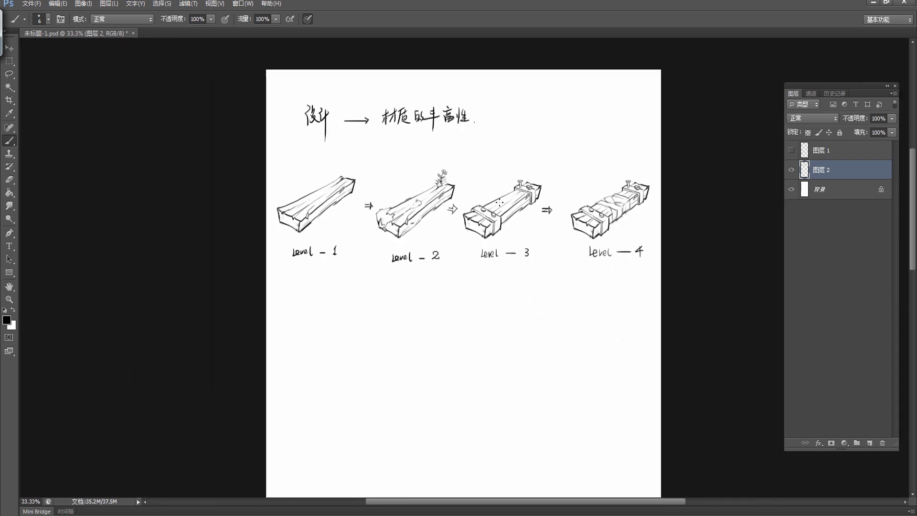
key(ctrl+plus)
key(ctrl+plus)
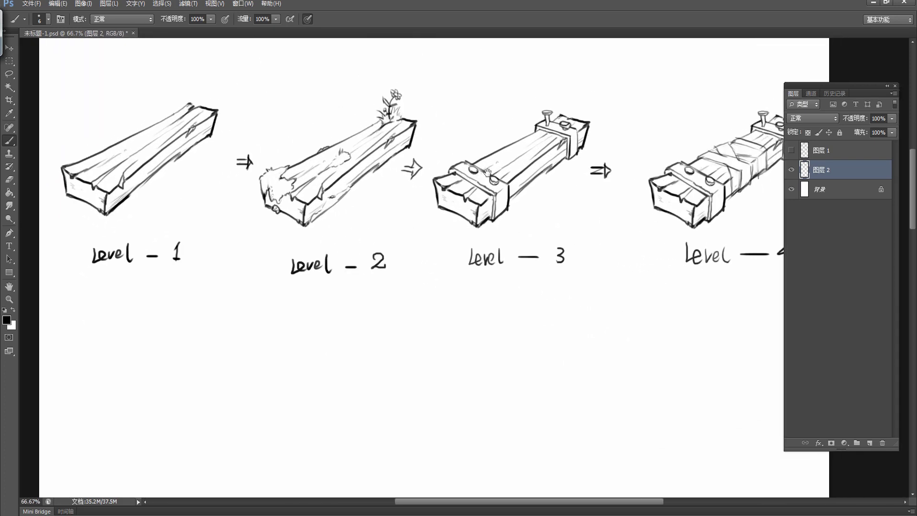
mouse_move(544, 126)
mouse_down()
mouse_move(527, 147)
mouse_move(540, 139)
mouse_up()
mouse_move(493, 163)
mouse_down()
mouse_move(479, 170)
mouse_move(490, 171)
mouse_up()
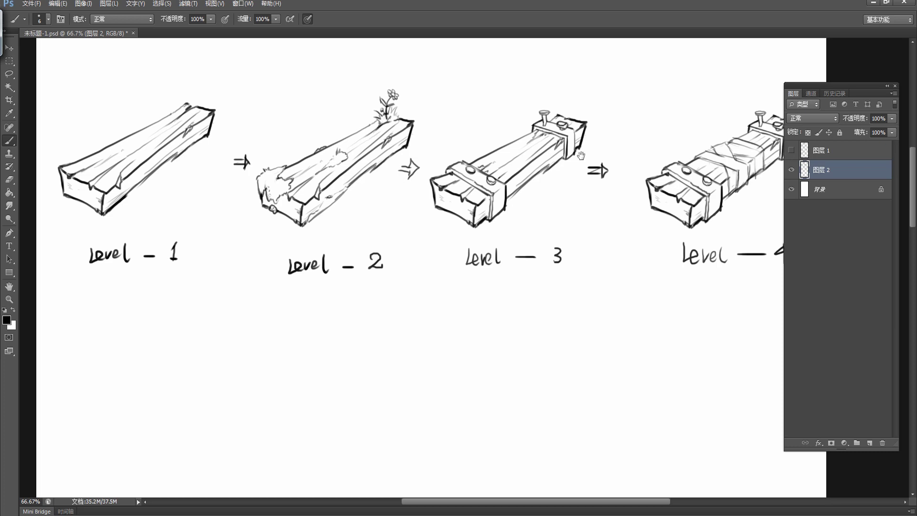
drag(721, 152, 650, 162)
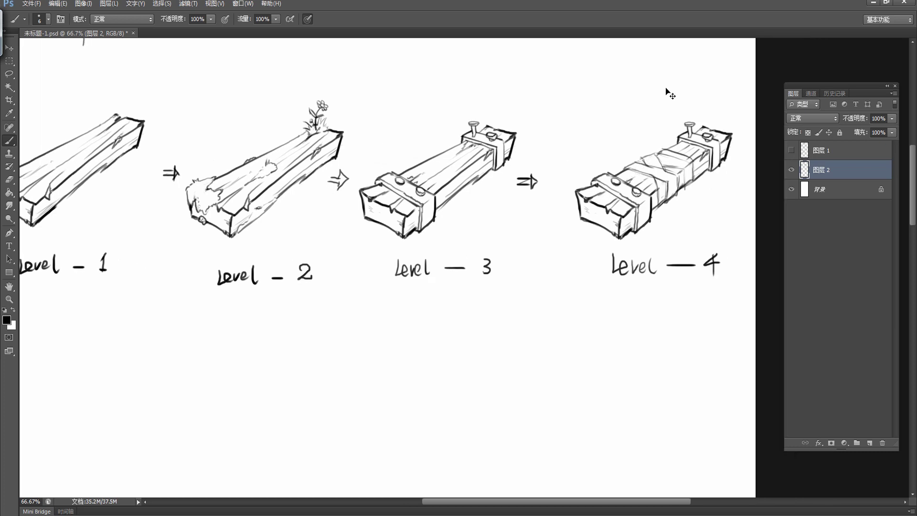
- Zoom out to 25% and nudge the row of sketches slightly higher on the page
key(ctrl+minus)
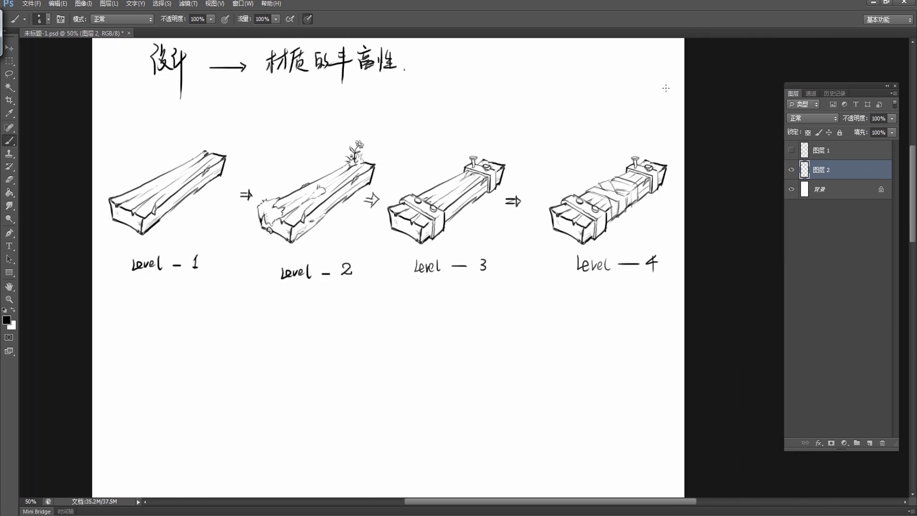
key(ctrl+minus)
key(ctrl+minus)
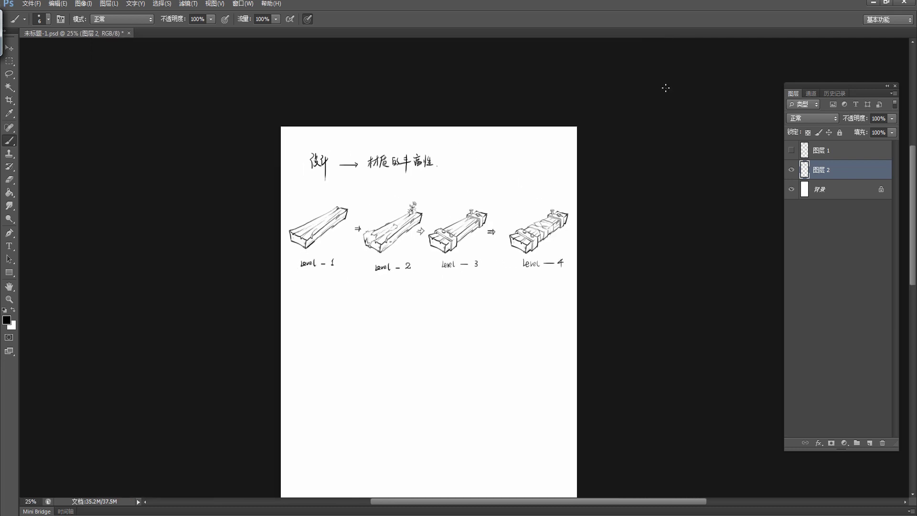
key(v)
drag(572, 220, 573, 215)
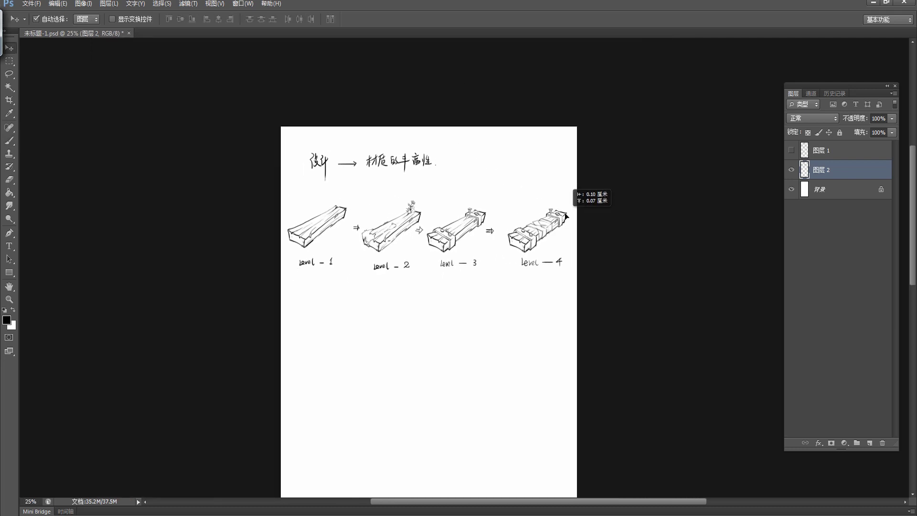
mouse_move(496, 296)
mouse_down()
mouse_move(536, 229)
mouse_move(533, 241)
mouse_up()
key(b)
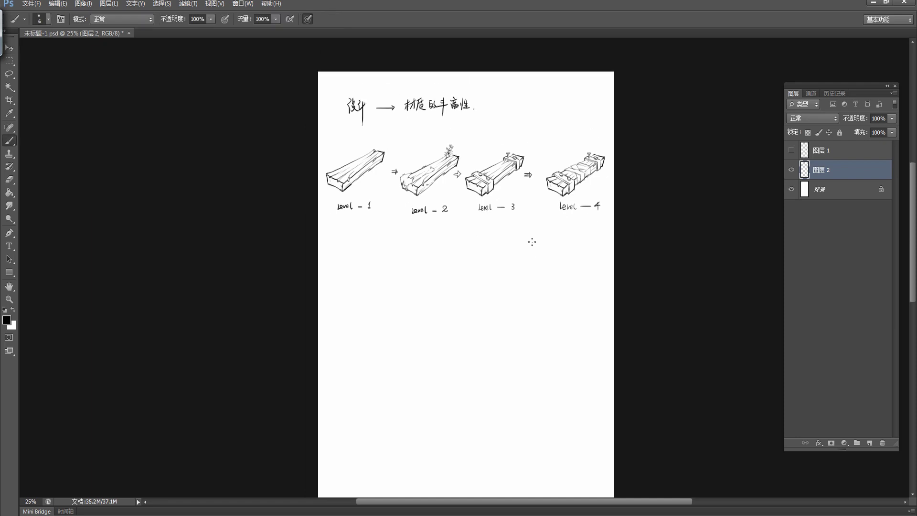